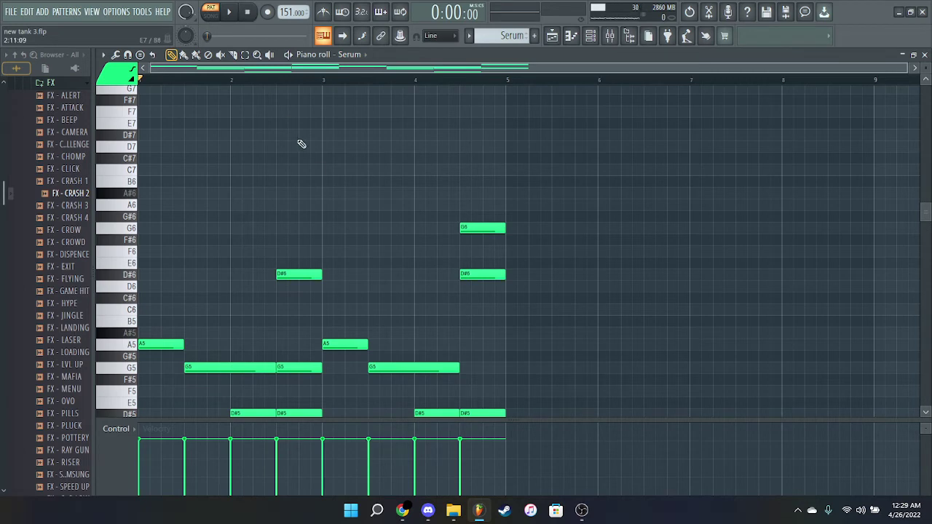
Step: Show the HI HAT - DARK pattern in the HI HAT - DARK channel's piano roll and play it
scroll(301, 144, "down", 3)
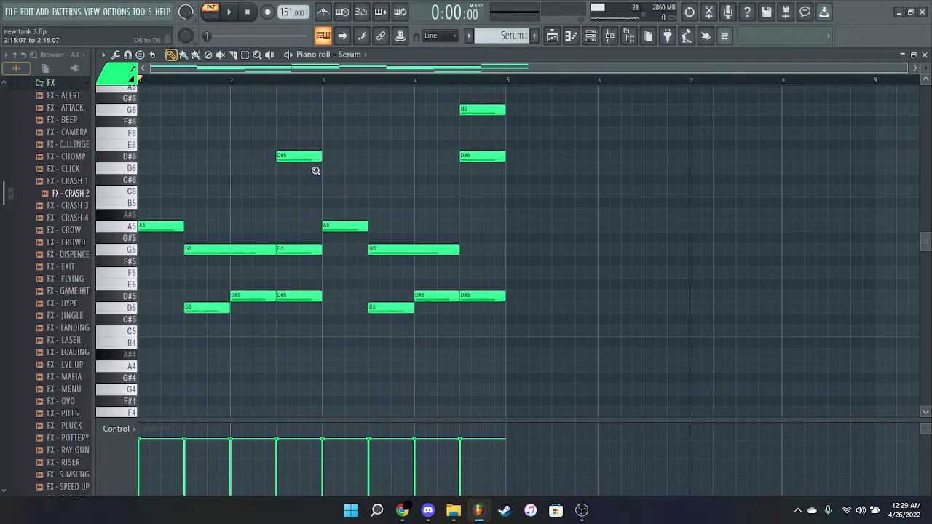
scroll(316, 170, "up", 2)
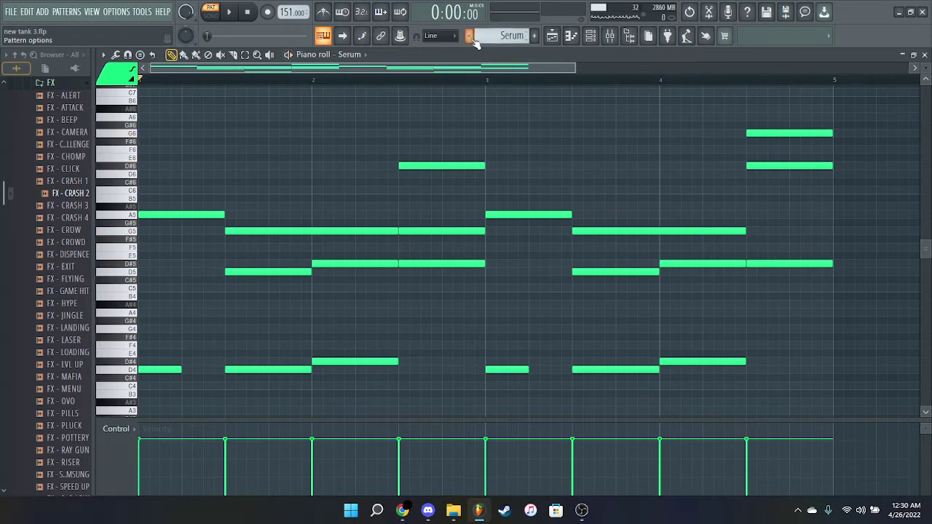
left_click(470, 36)
left_click(494, 64)
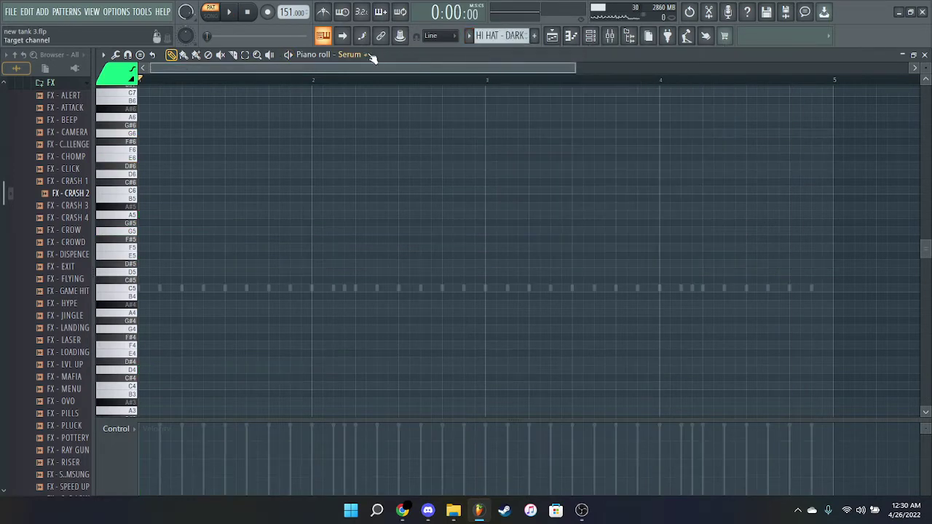
left_click(371, 57)
left_click(384, 194)
key("space")
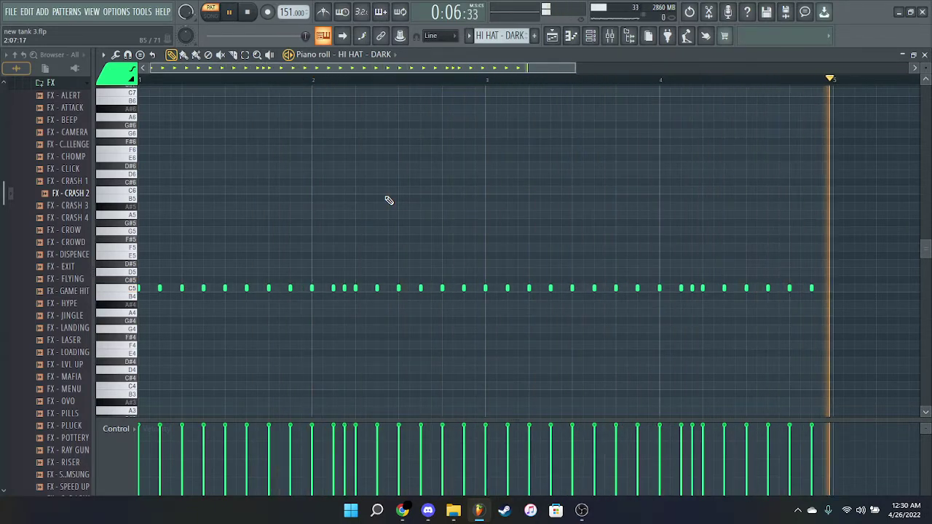
Step: Switch to the SNARE - F1LTHY pattern, show its notes in the matching channel's piano roll, and play it
left_click(470, 36)
left_click(502, 74)
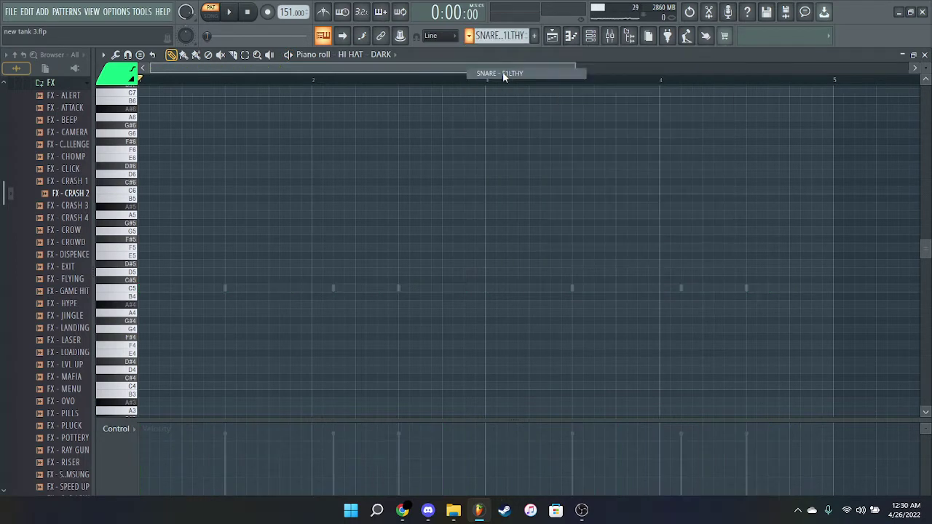
left_click(406, 54)
left_click(402, 198)
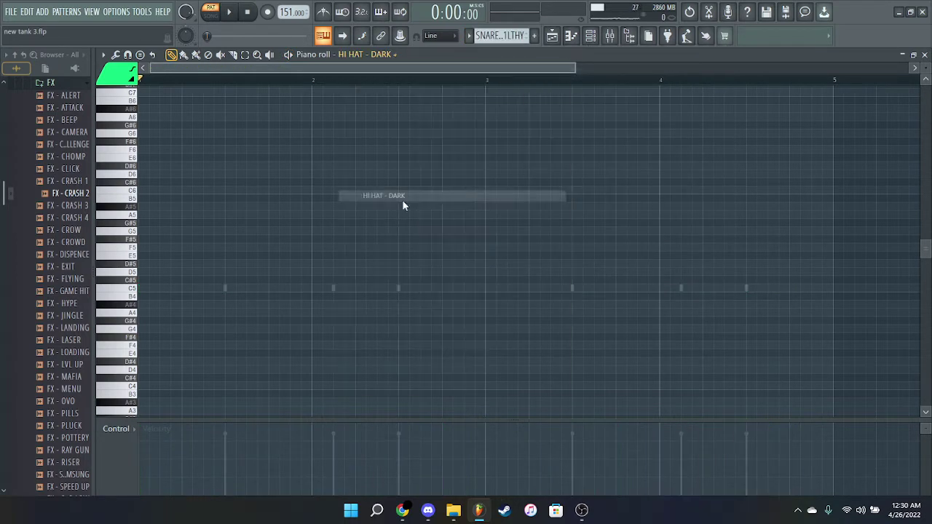
left_click(384, 55)
left_click(376, 206)
key("space")
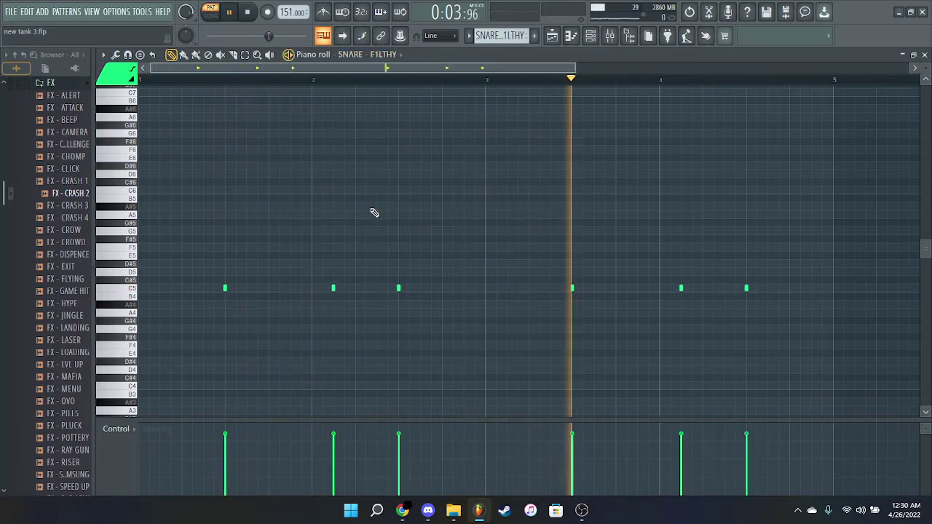
key("space")
Step: Select the RIM - AIR pattern with the RIM - AIR channel in the piano roll and play it
left_click(469, 35)
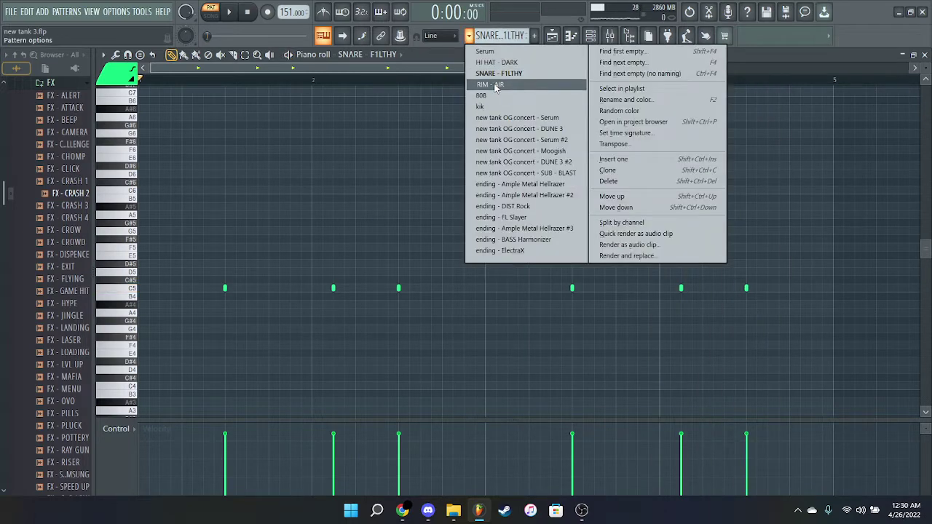
left_click(494, 85)
left_click(374, 55)
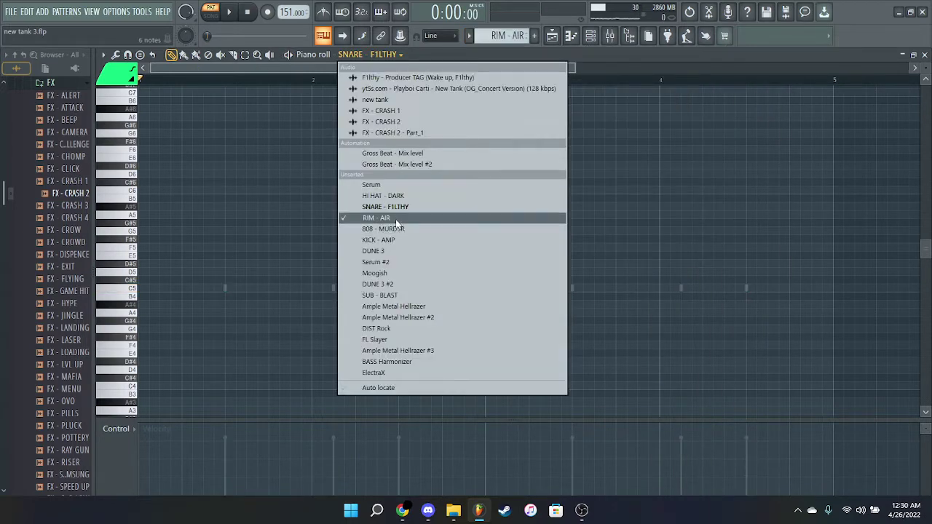
left_click(395, 220)
key("space")
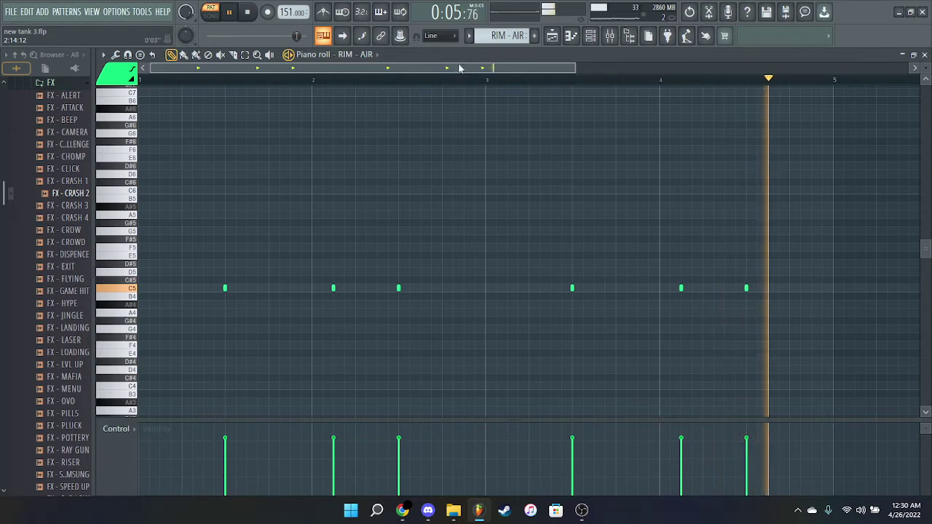
Step: Show the 808 pattern in the 808 - MURD3R channel's piano roll and play it
left_click(471, 36)
left_click(511, 96)
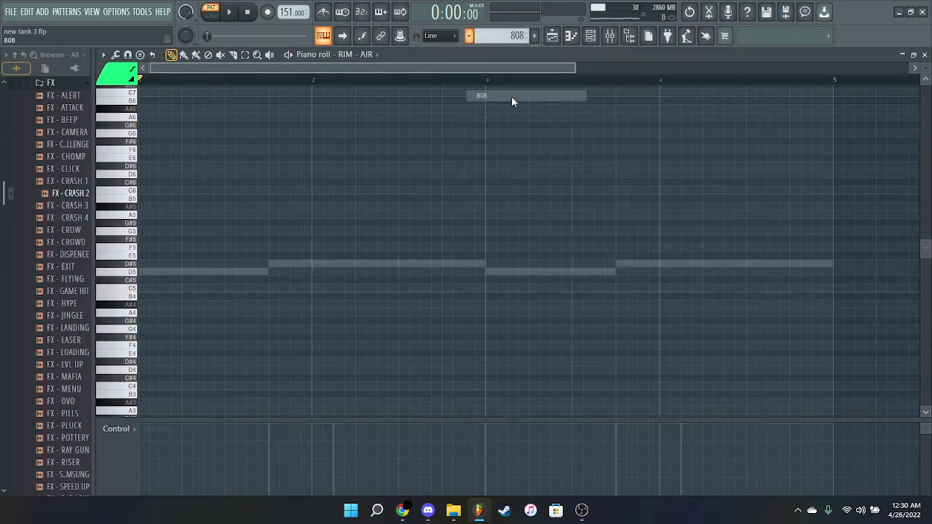
left_click(368, 56)
left_click(402, 235)
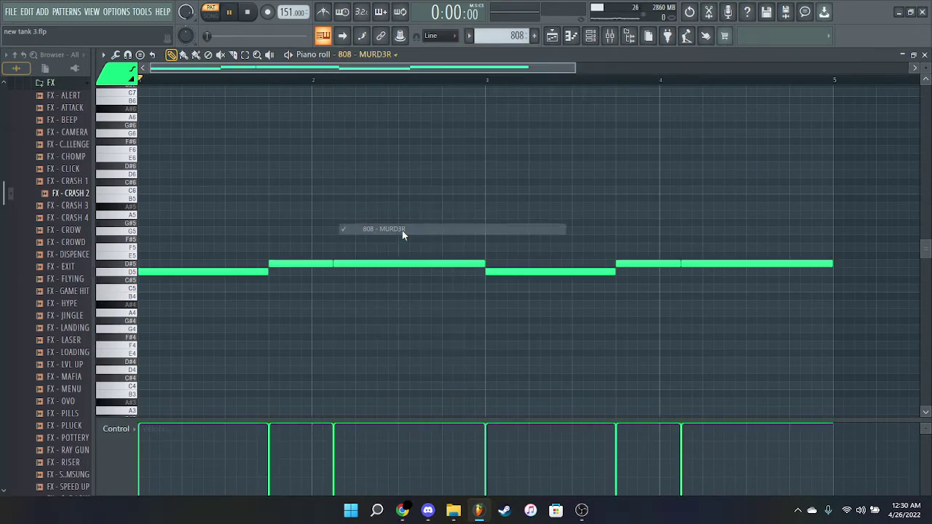
key("space")
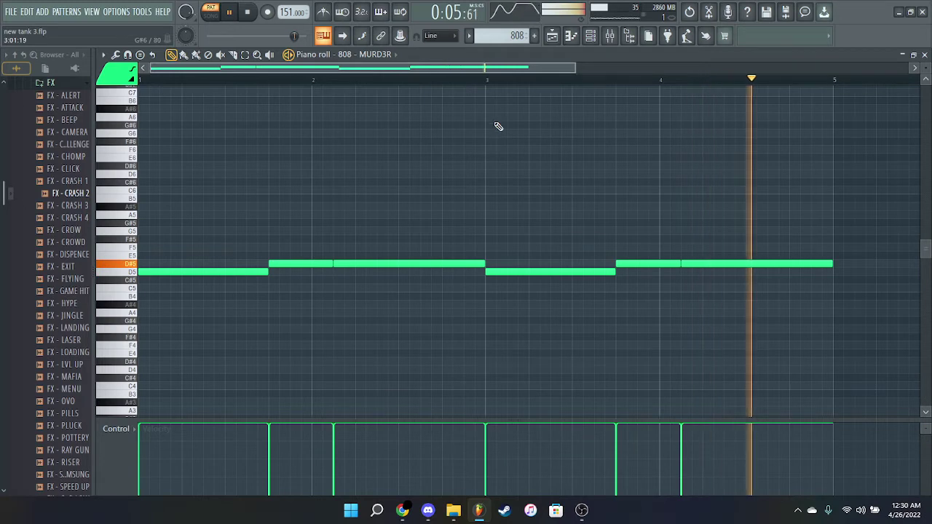
Step: Show the kik pattern in the KICK - AMP channel's piano roll, then play it briefly and stop
left_click(469, 36)
left_click(504, 104)
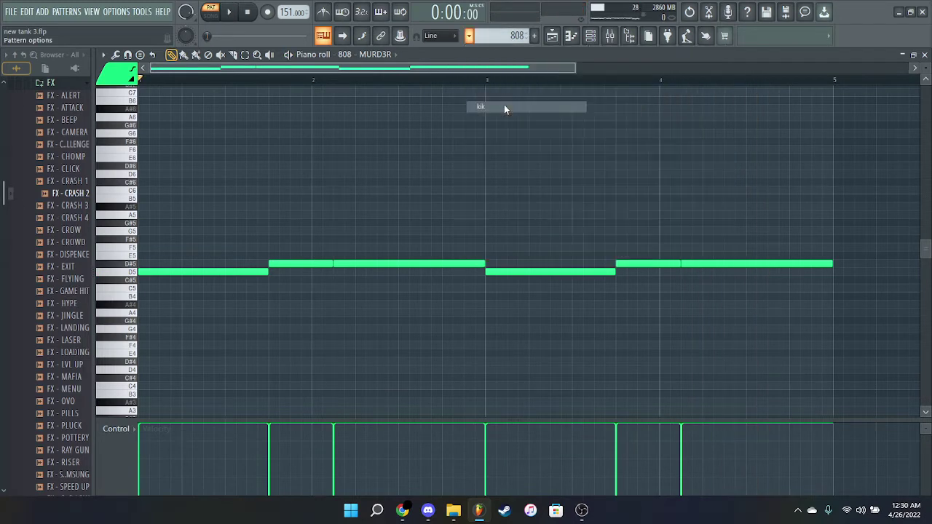
left_click(374, 54)
left_click(390, 240)
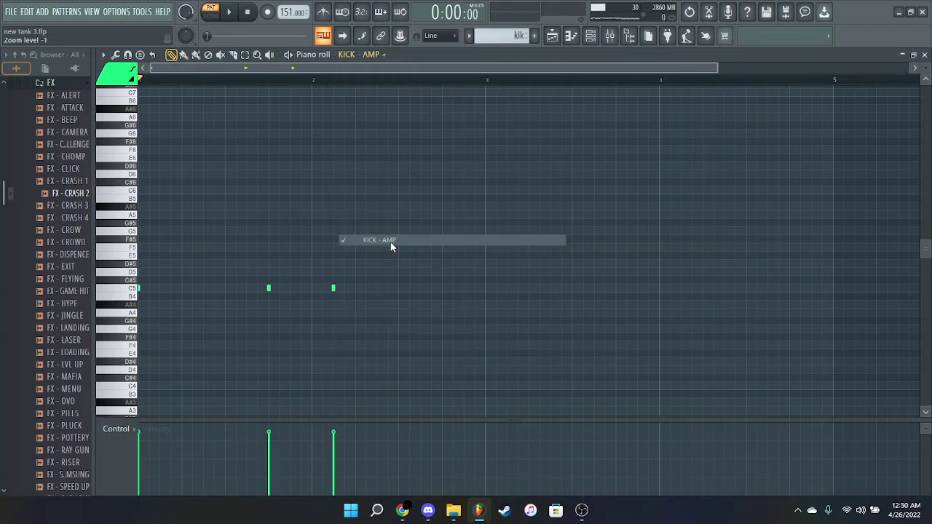
key("space")
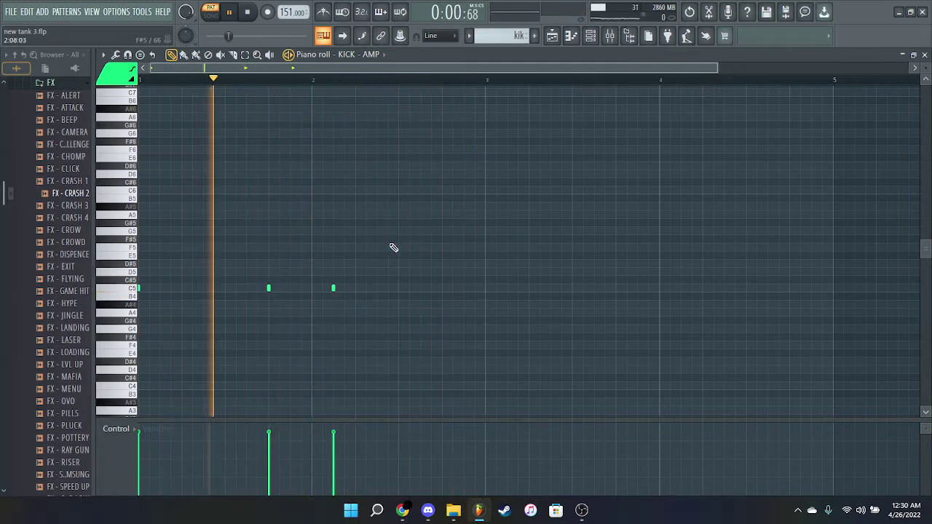
key("space")
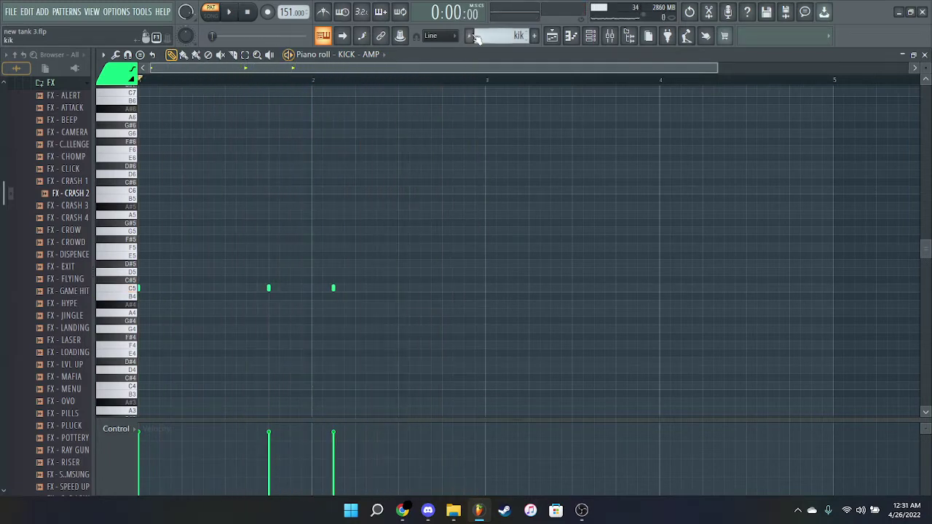
Step: Show the new tank OG concert - Serum pattern in the Serum channel's piano roll and play it from bar 17
left_click(469, 37)
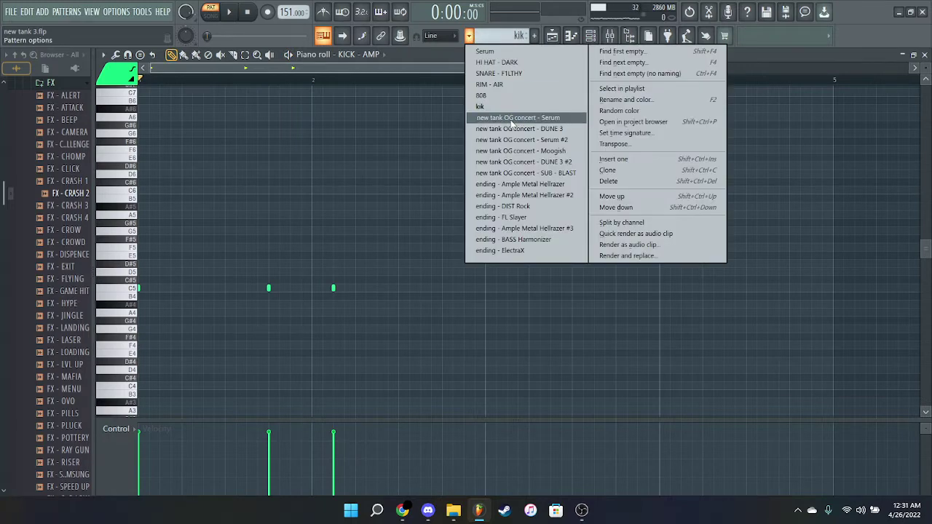
left_click(511, 119)
left_click(369, 58)
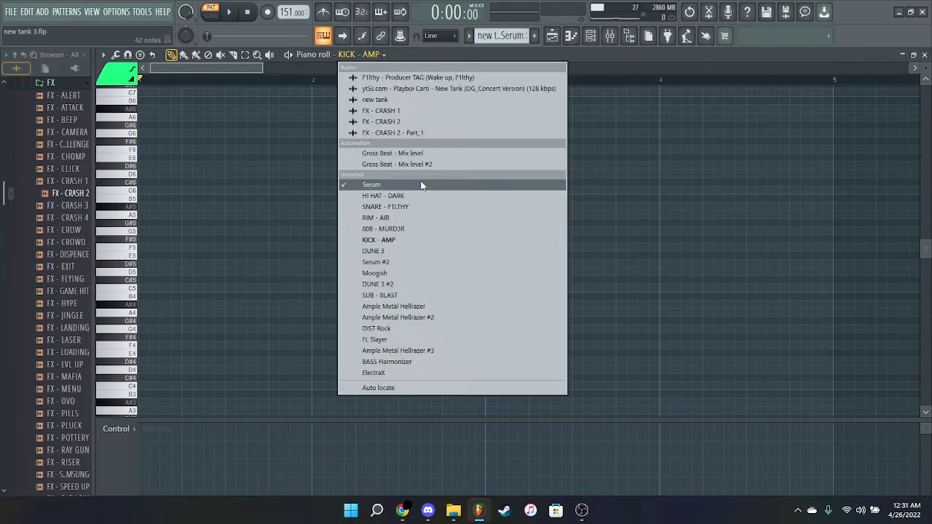
left_click(415, 185)
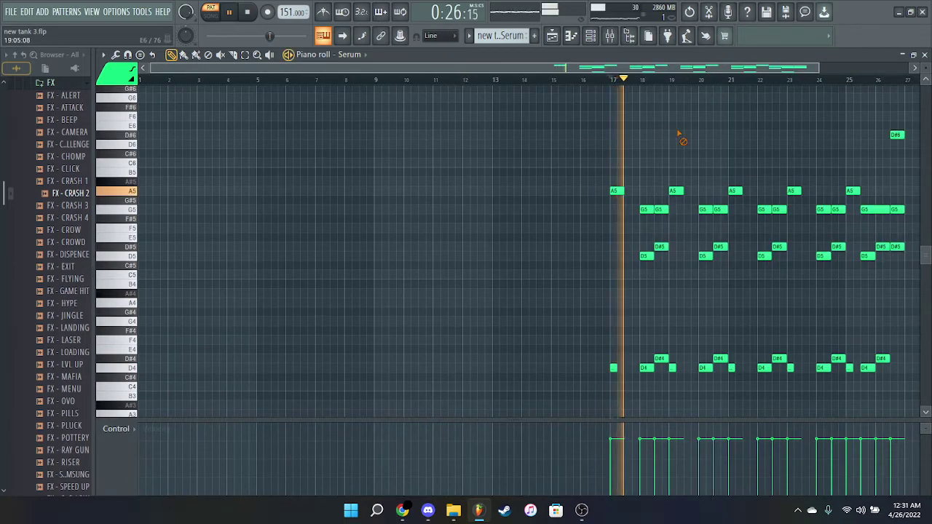
key("space")
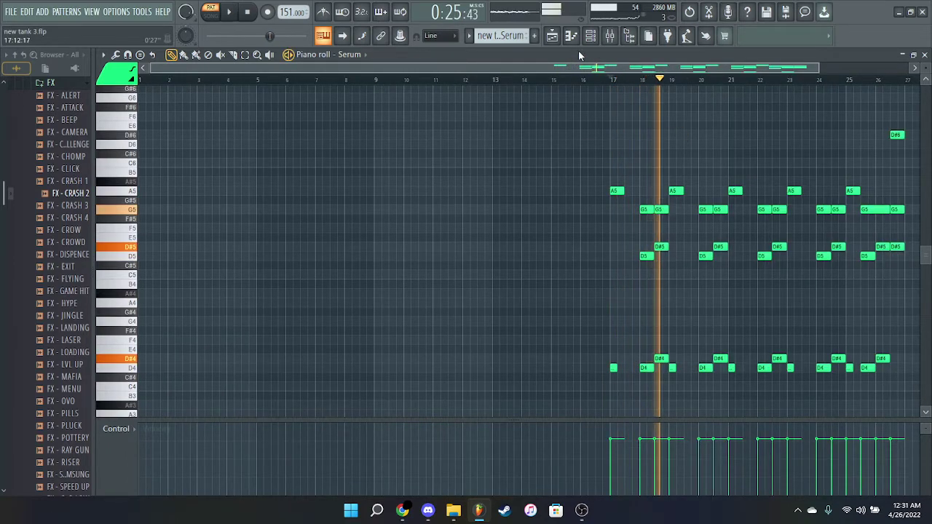
Step: In the playlist, play the new tank OG concert - Serum clip from bar 21 with only Tracks 1 and 8 enabled, then re-enable all tracks
left_click(570, 38)
scroll(468, 152, "up", 3)
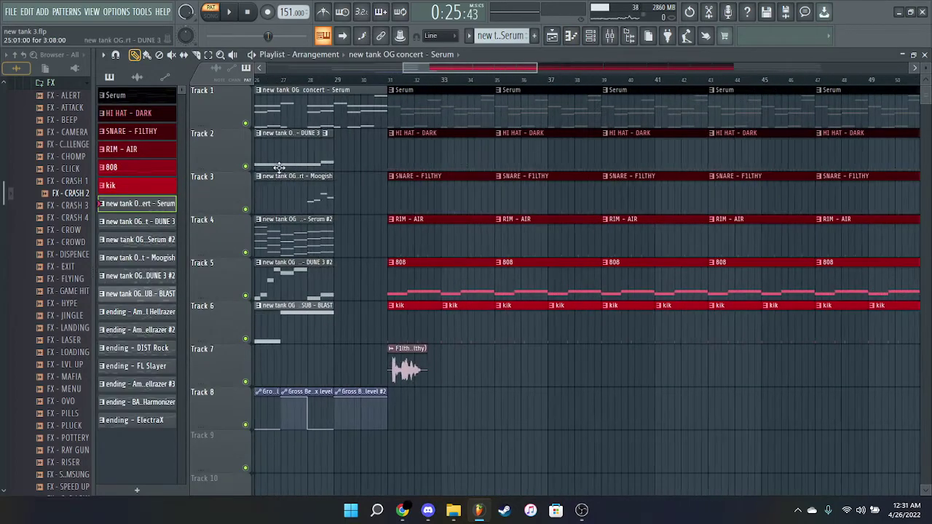
scroll(332, 197, "down", 3)
scroll(331, 196, "up", 4)
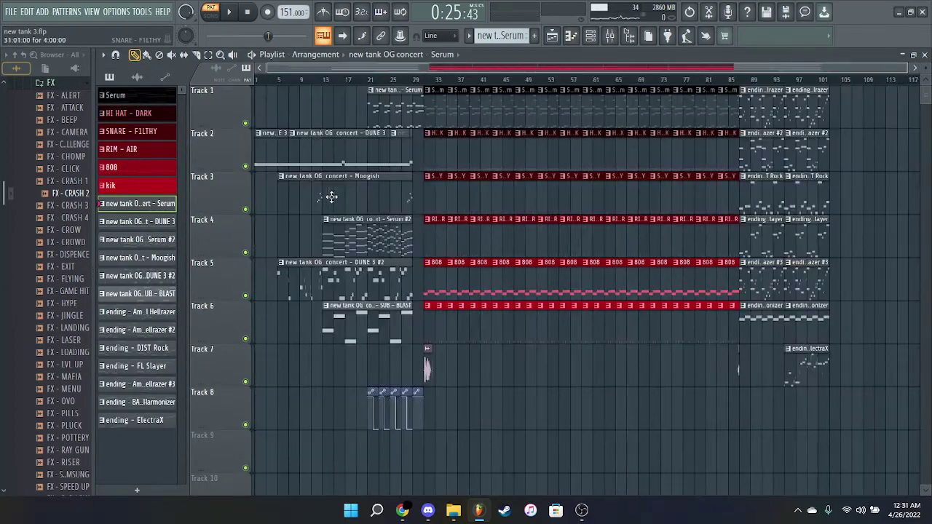
right_click(247, 122)
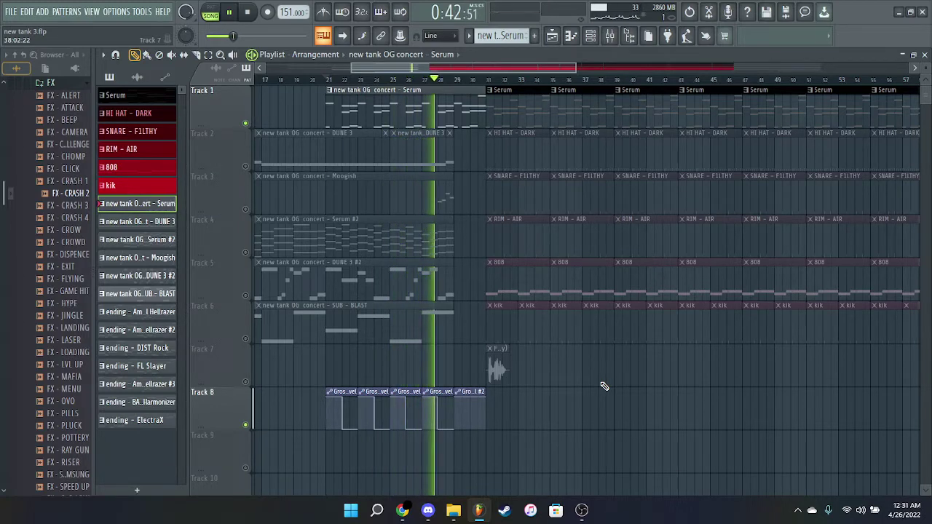
scroll(315, 404, "up", 2)
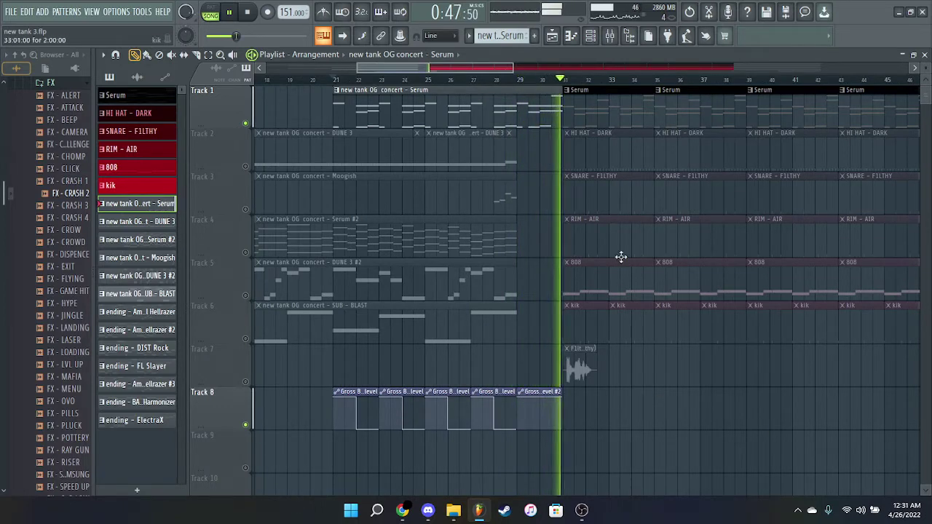
key("space")
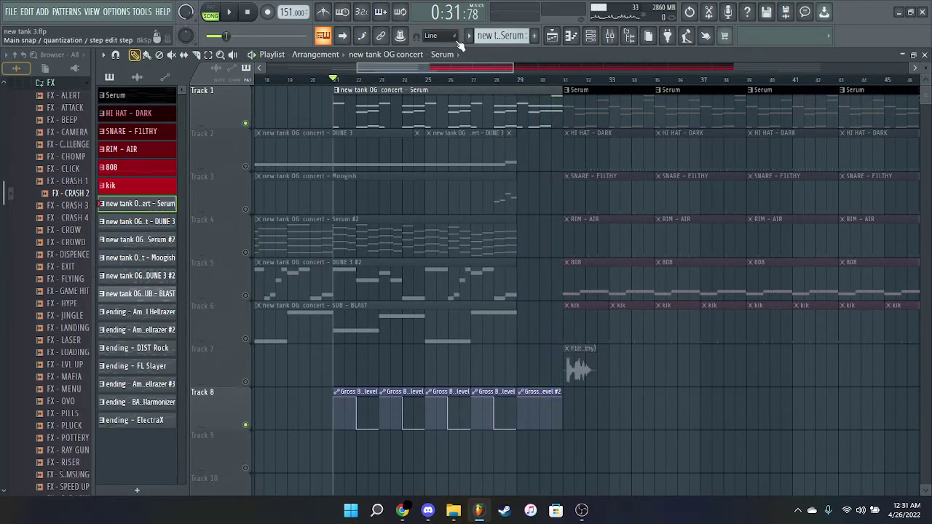
right_click(249, 120)
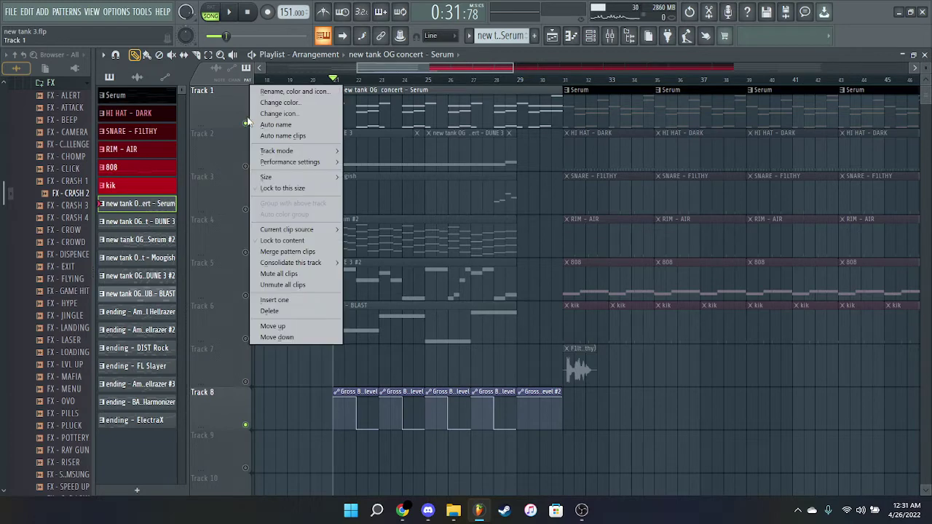
left_click(249, 125)
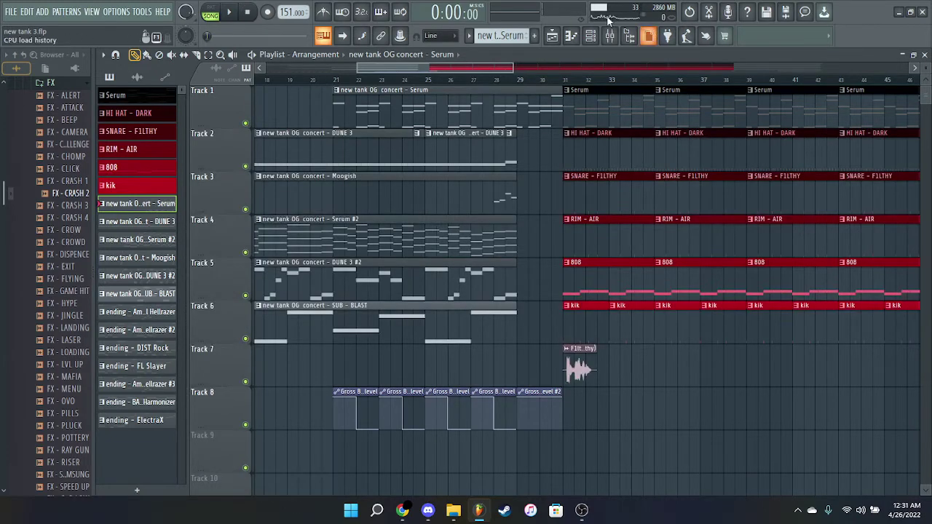
Step: Show the new tank OG concert - DUNE 3 pattern in the Moogish channel's piano roll and play its start and the notes near bar 16
left_click(468, 36)
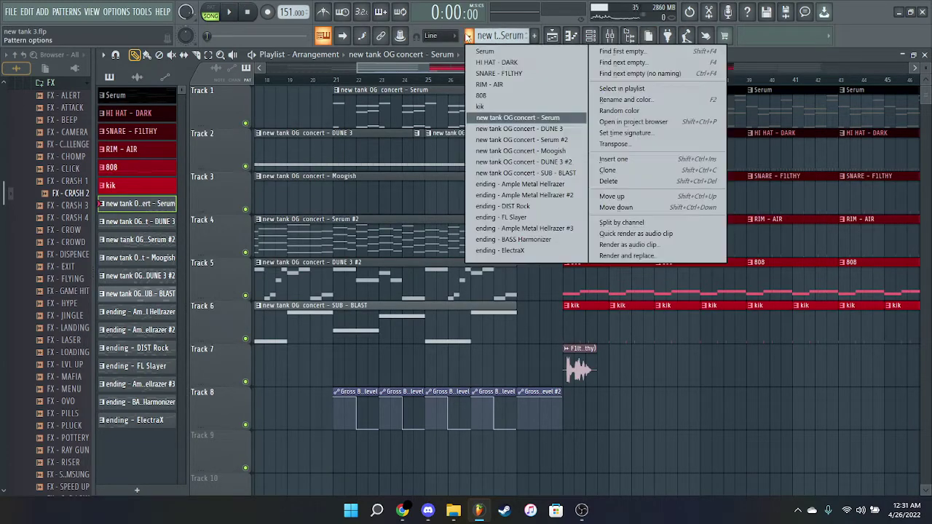
left_click(527, 128)
left_click(572, 37)
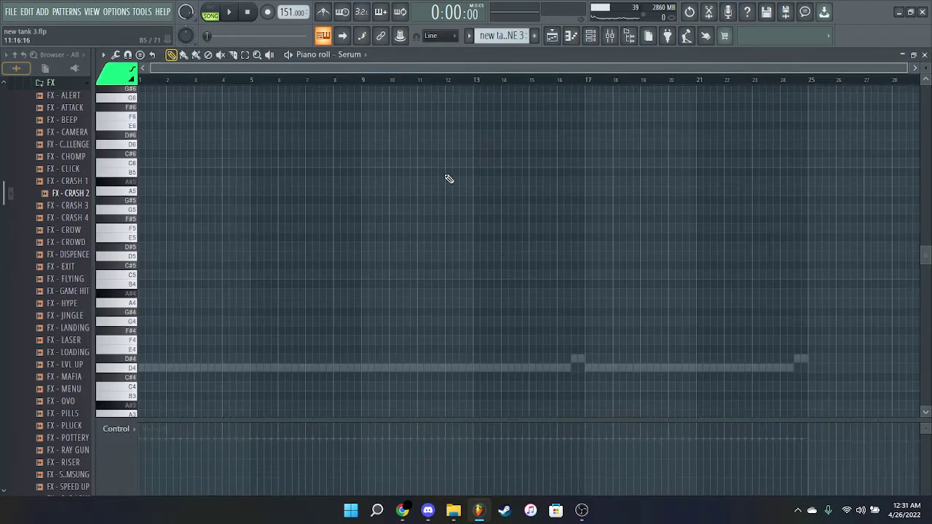
left_click(350, 56)
left_click(352, 274)
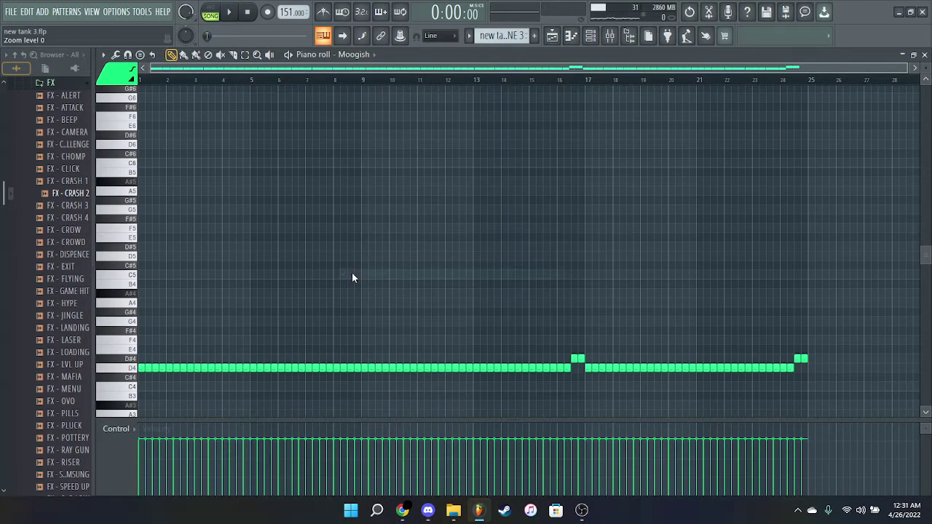
key("space")
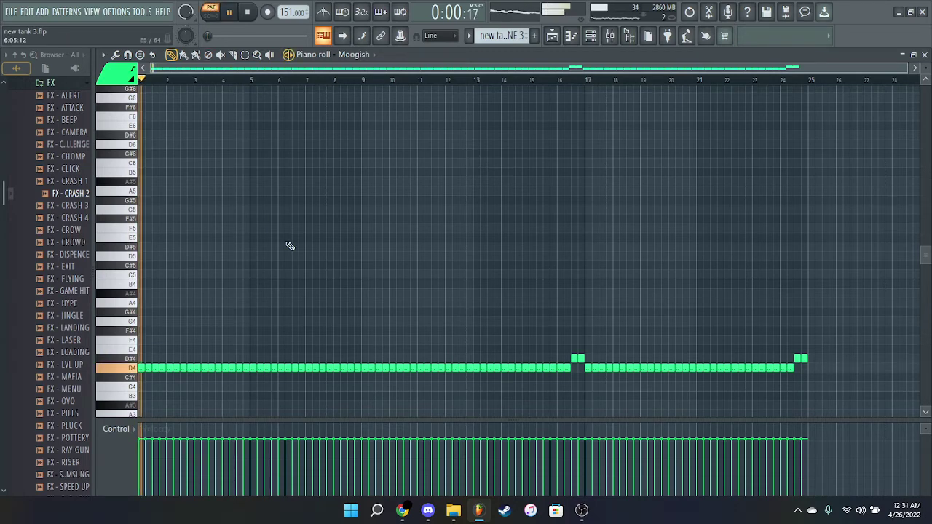
scroll(287, 245, "down", 3)
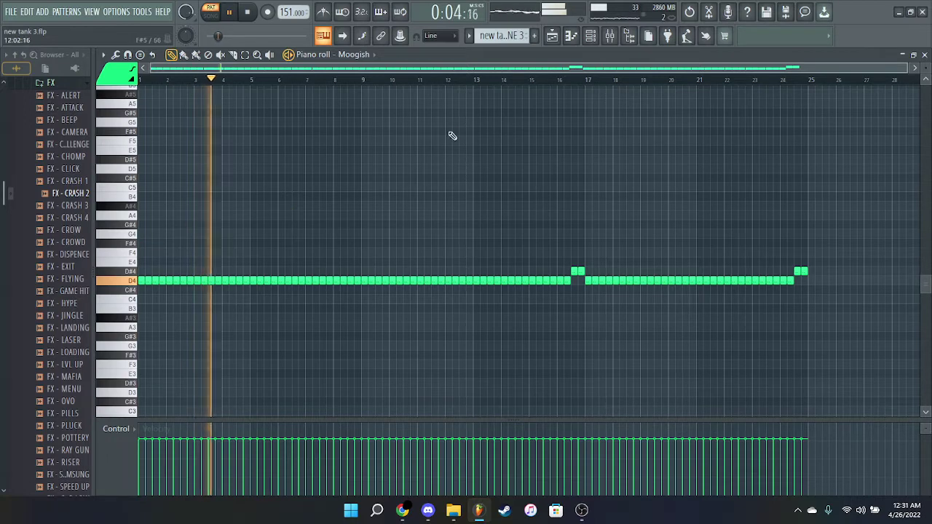
left_click(571, 84)
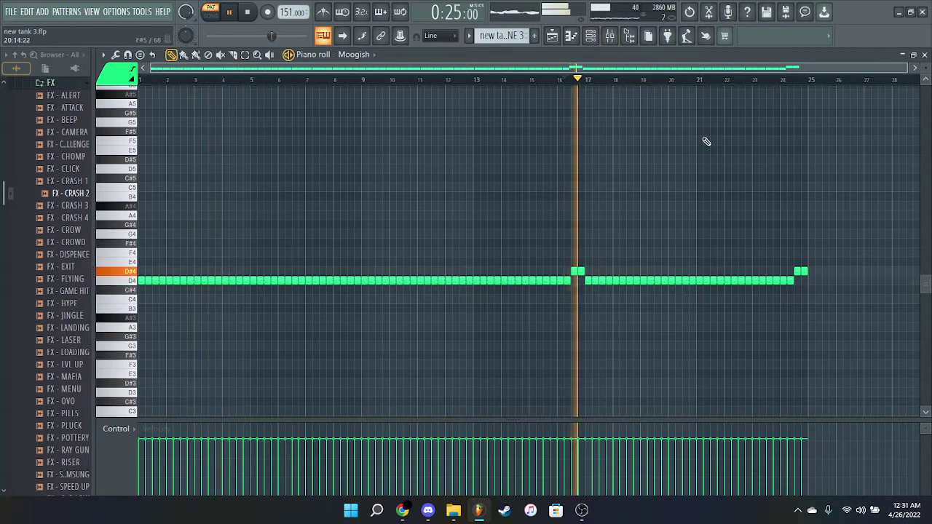
key("space")
Step: Show the new tank OG concert - Serum #2 pattern in the Serum #2 channel's piano roll and play it from bar 9
left_click(468, 36)
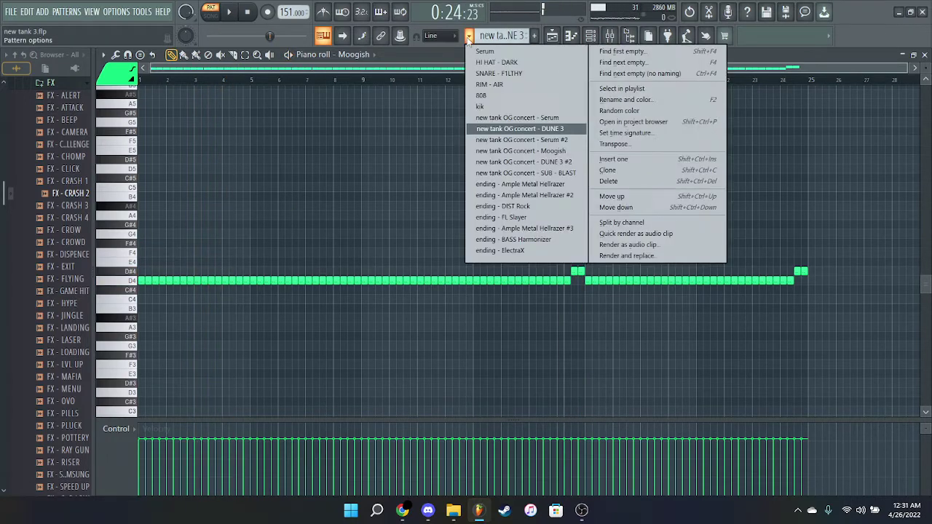
left_click(511, 140)
left_click(356, 58)
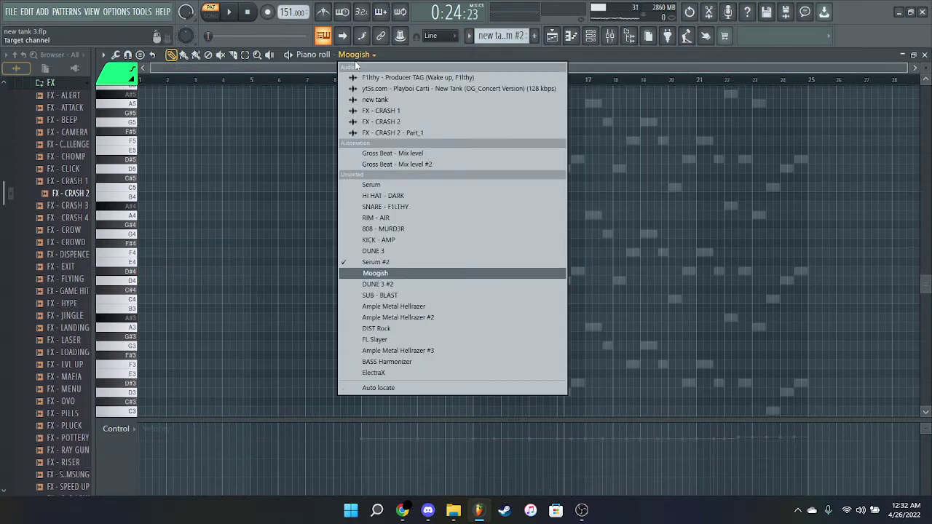
left_click(396, 261)
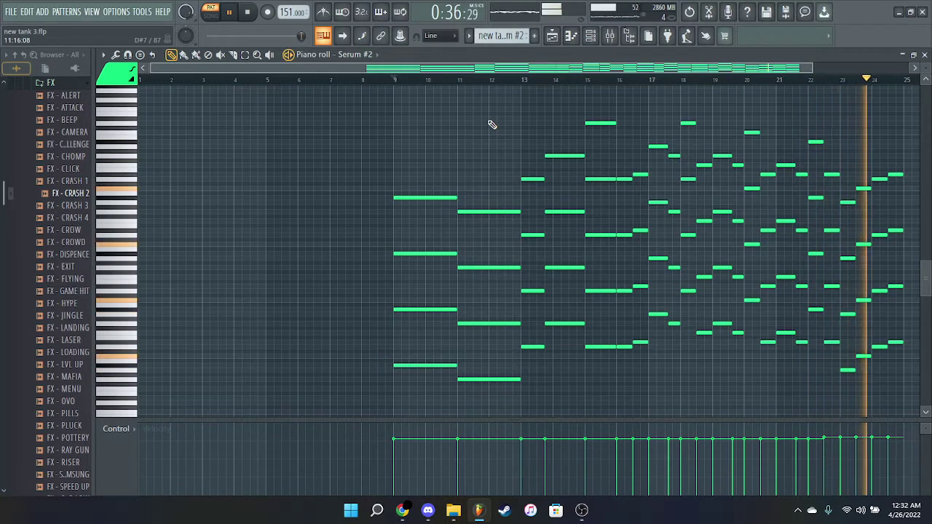
Step: Show the new tank OG concert - DUNE 3 #2 pattern in the DUNE 3 #2 channel's piano roll, play it and stop
left_click(470, 36)
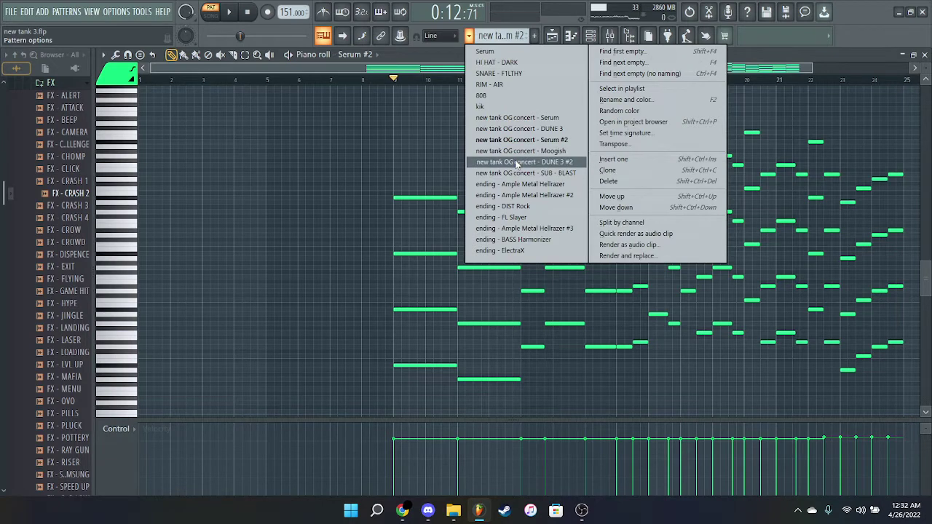
left_click(517, 163)
left_click(376, 54)
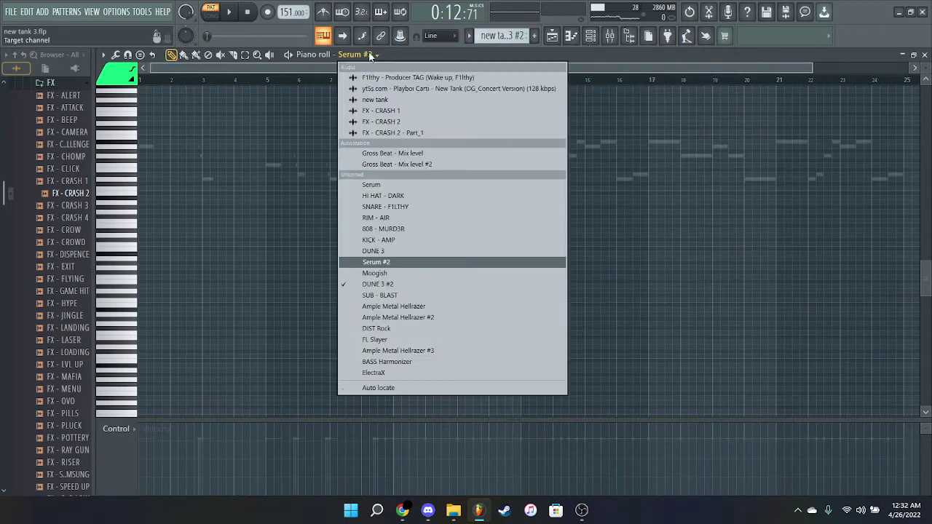
left_click(388, 285)
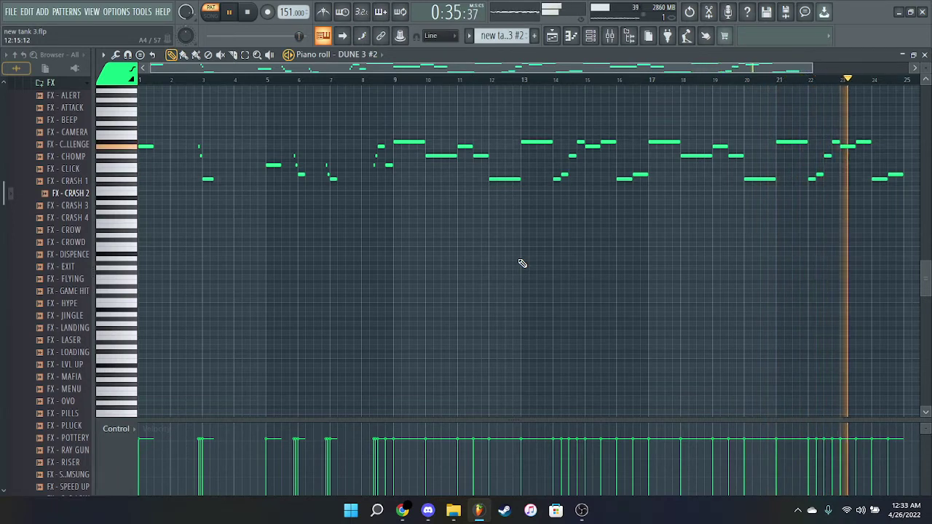
key("space")
Step: Show the new tank OG concert - SUB - BLAST pattern in the SUB - BLAST channel's piano roll and play part of it
left_click(469, 36)
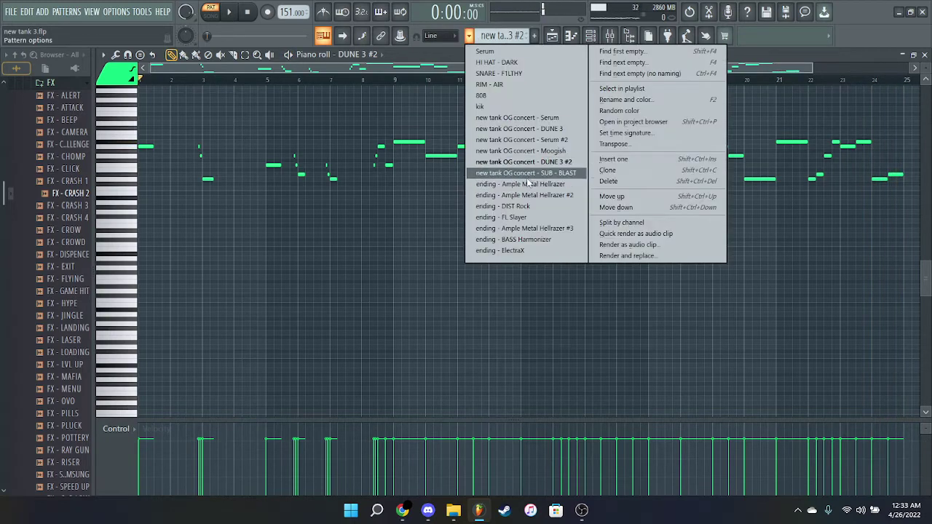
left_click(528, 173)
left_click(378, 57)
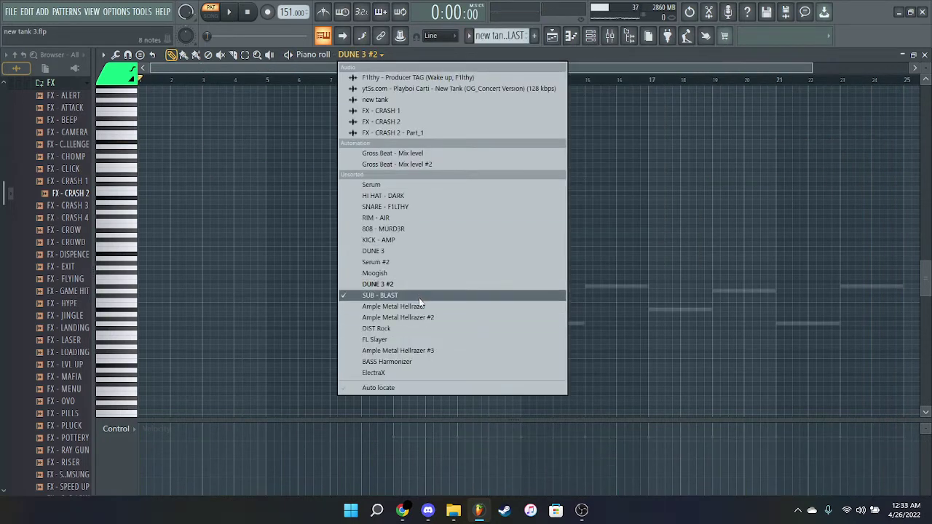
left_click(386, 294)
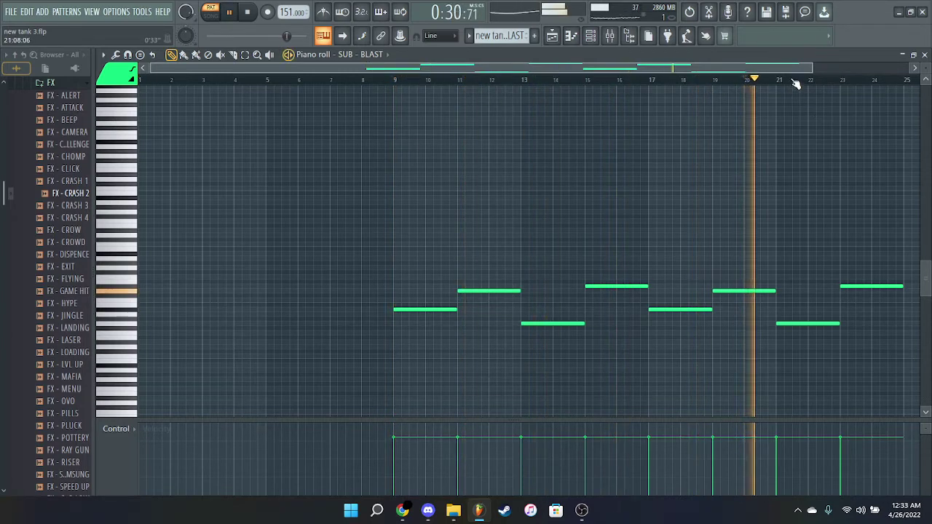
key("space")
Step: Show the ending - Ample Metal Hellrazer pattern in its channel's piano roll, play it from the beginning and stop
left_click(468, 37)
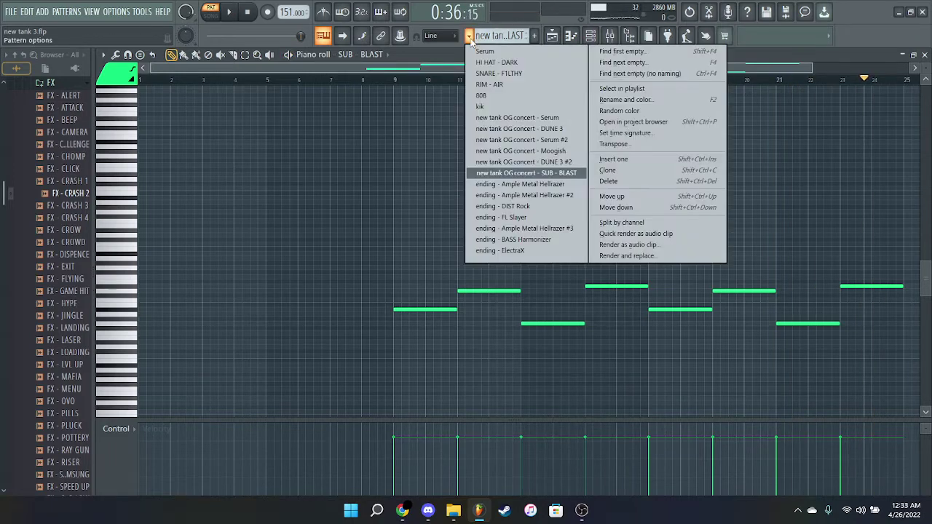
left_click(530, 184)
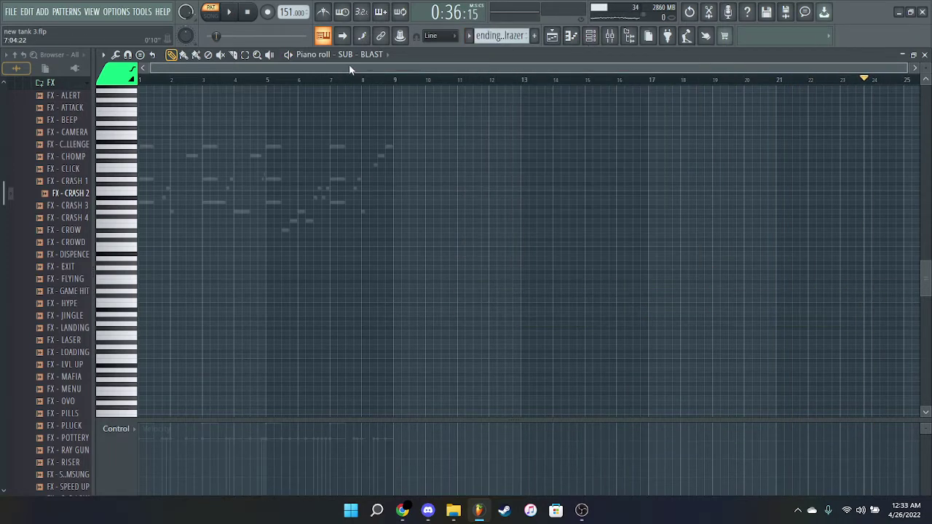
left_click(354, 56)
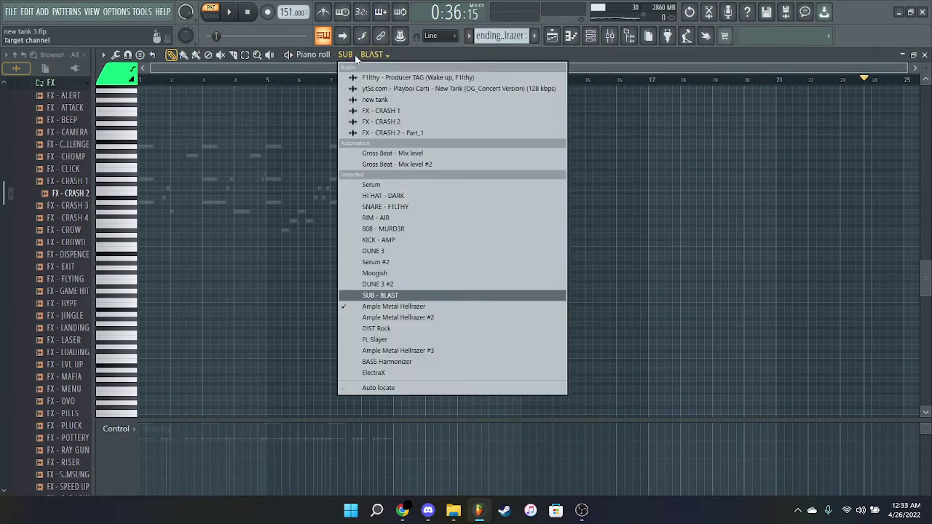
left_click(396, 305)
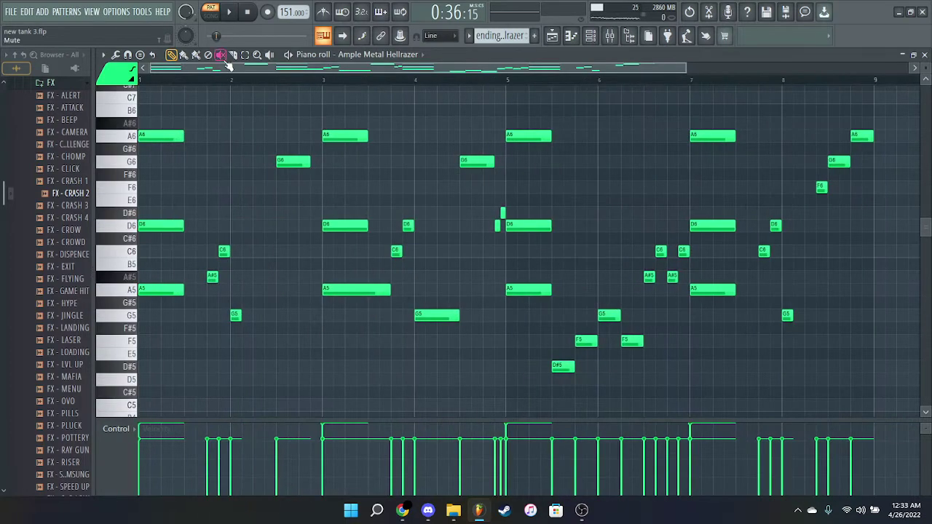
left_click(246, 12)
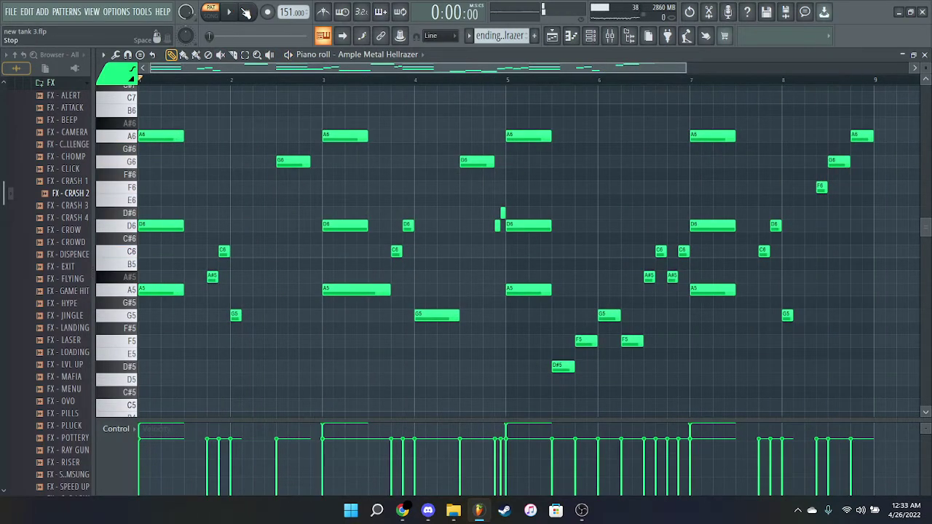
key("space")
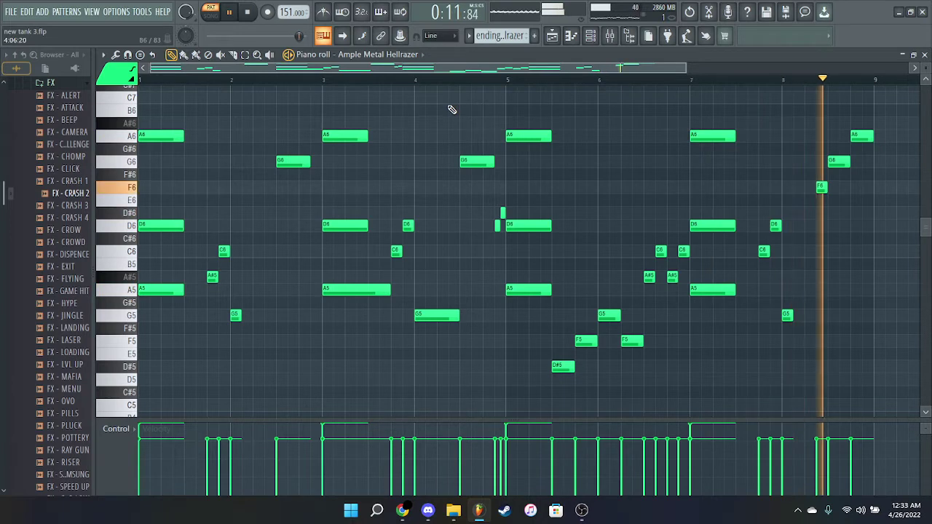
key("space")
Step: Show the ending - Ample Metal Hellrazer #2 pattern in the Ample Metal Hellrazer #2 channel's piano roll and play it
left_click(469, 36)
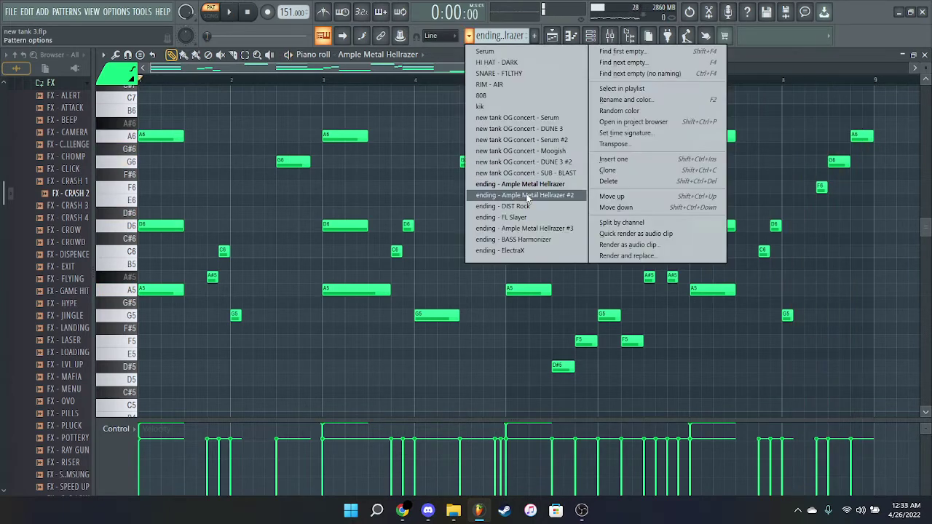
left_click(527, 195)
left_click(363, 55)
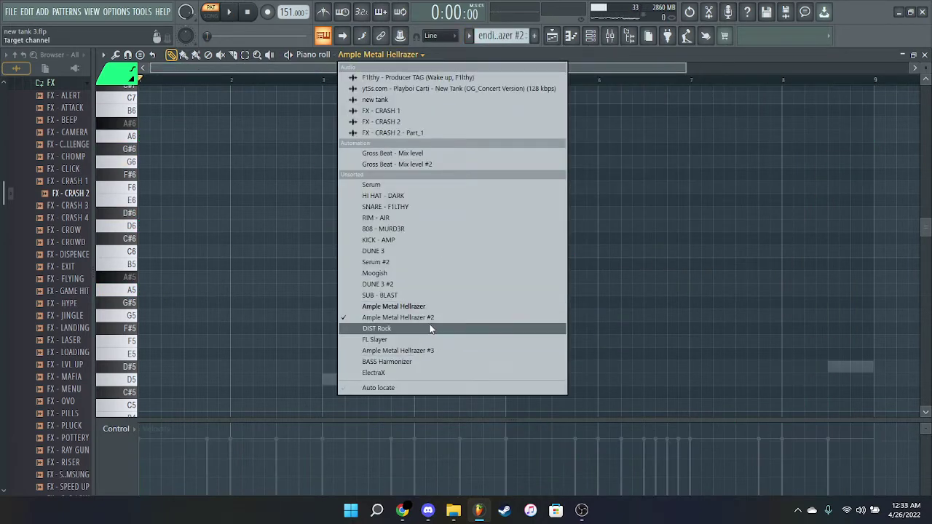
left_click(428, 318)
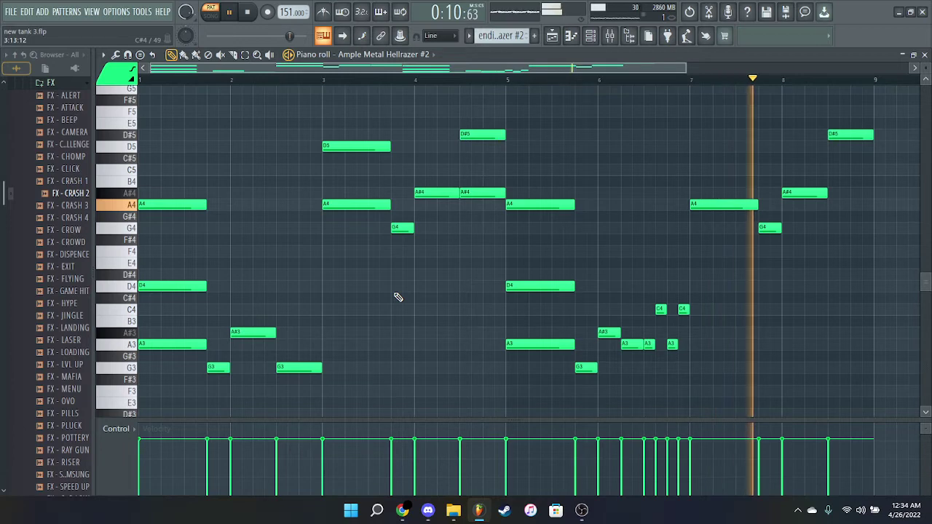
Step: Show the ending - DIST Rock pattern in the DIST Rock channel's piano roll, play it and stop
left_click(469, 35)
left_click(520, 207)
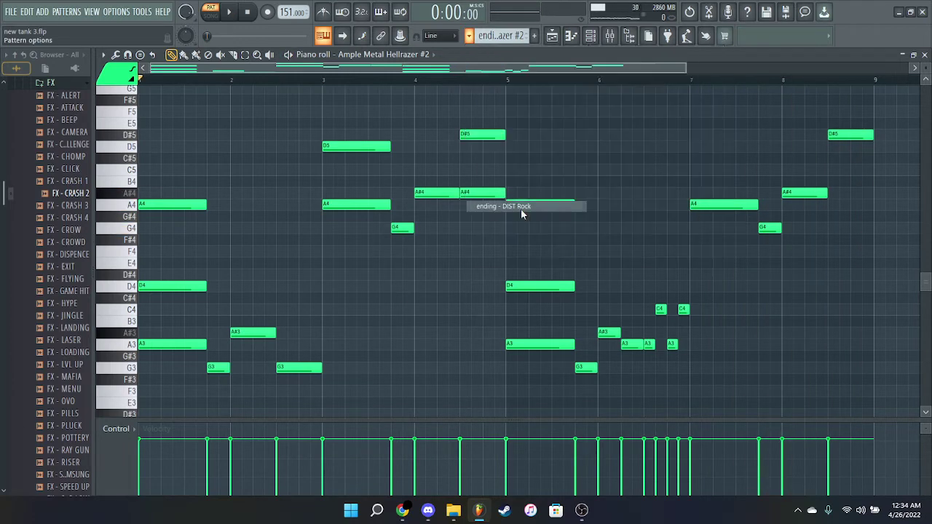
left_click(386, 54)
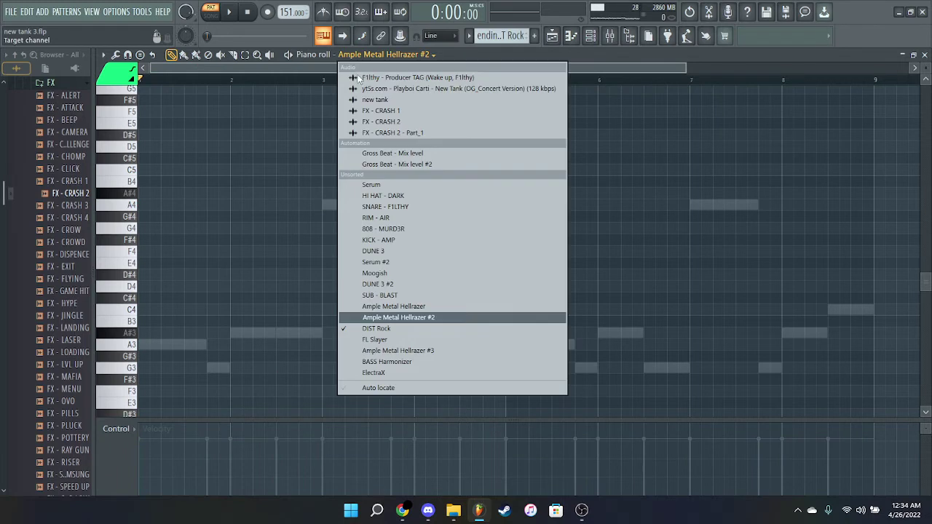
left_click(405, 329)
key("space")
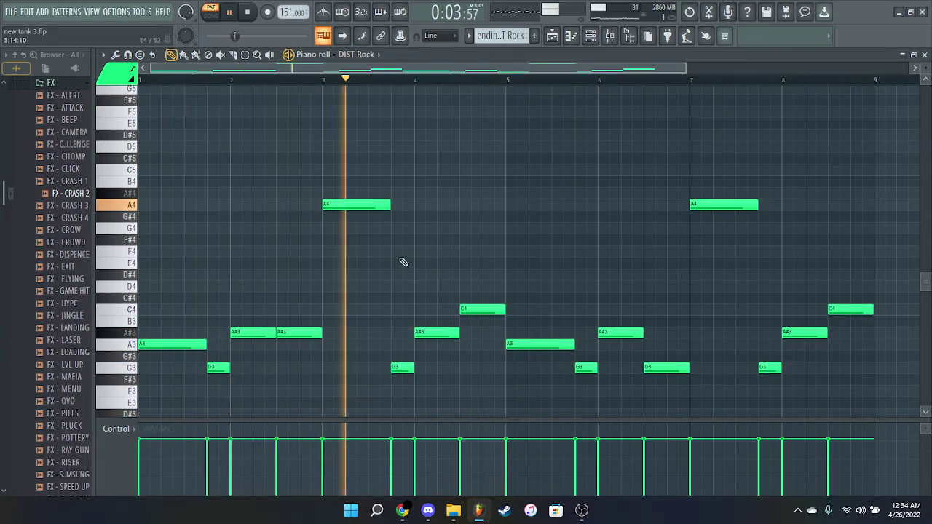
scroll(402, 262, "down", 1)
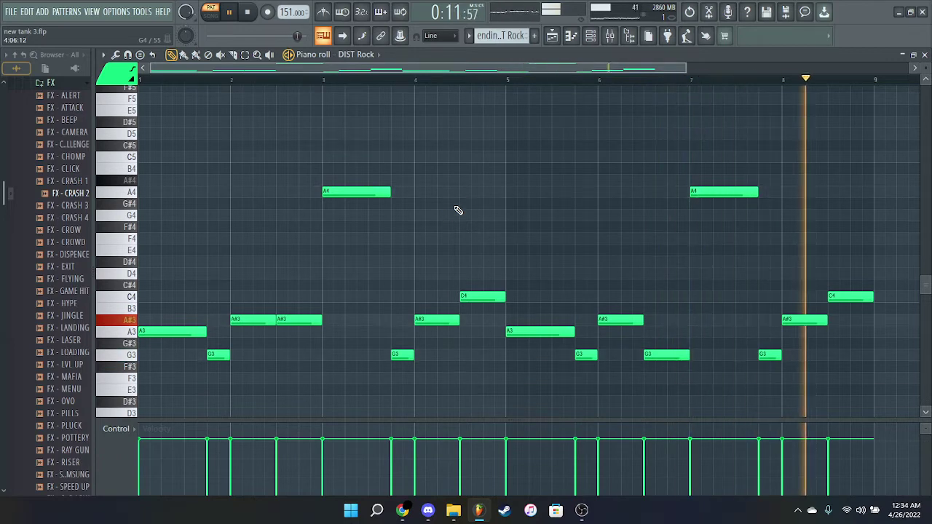
key("space")
Step: Show the ending - FL Slayer pattern in the FL Slayer channel's piano roll and play it
left_click(469, 36)
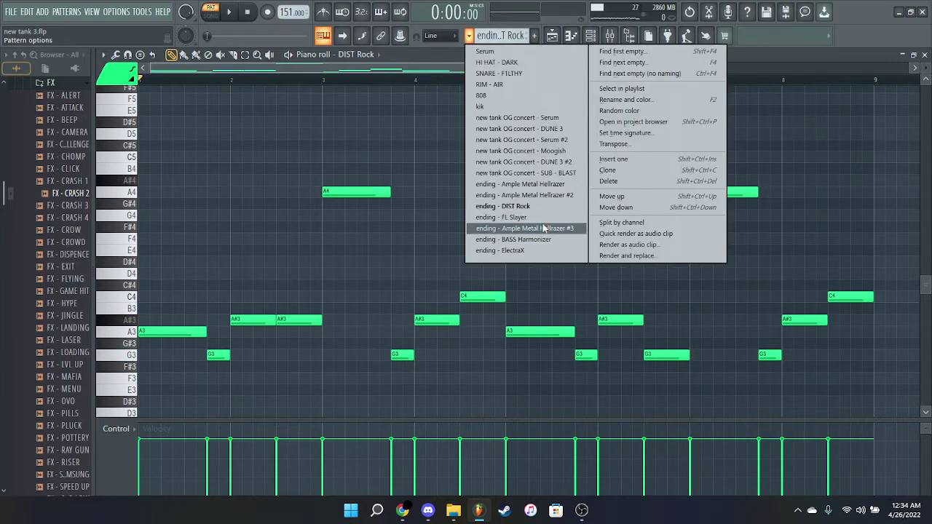
left_click(536, 218)
left_click(366, 55)
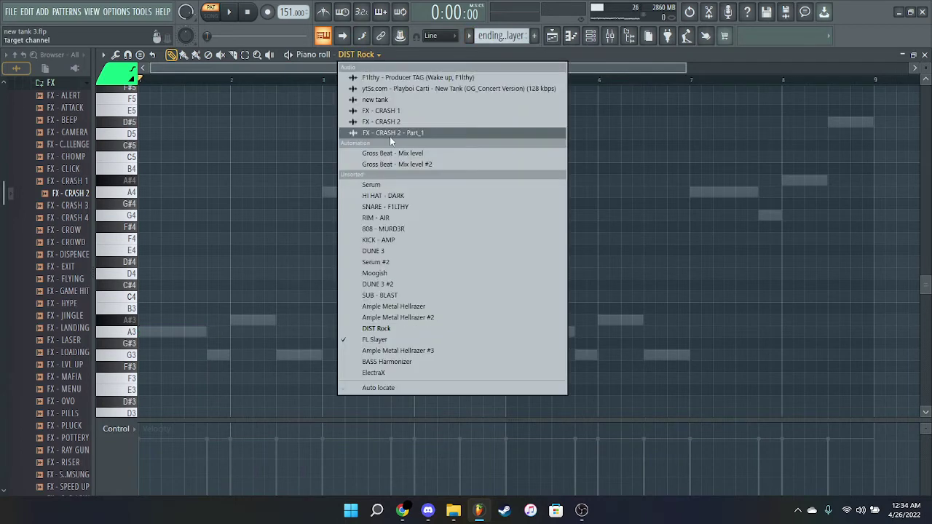
left_click(375, 339)
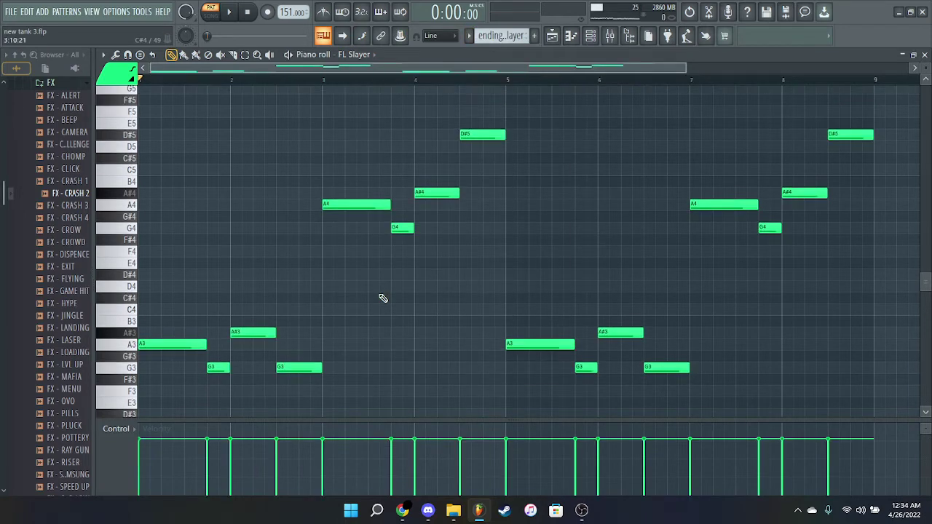
key("space")
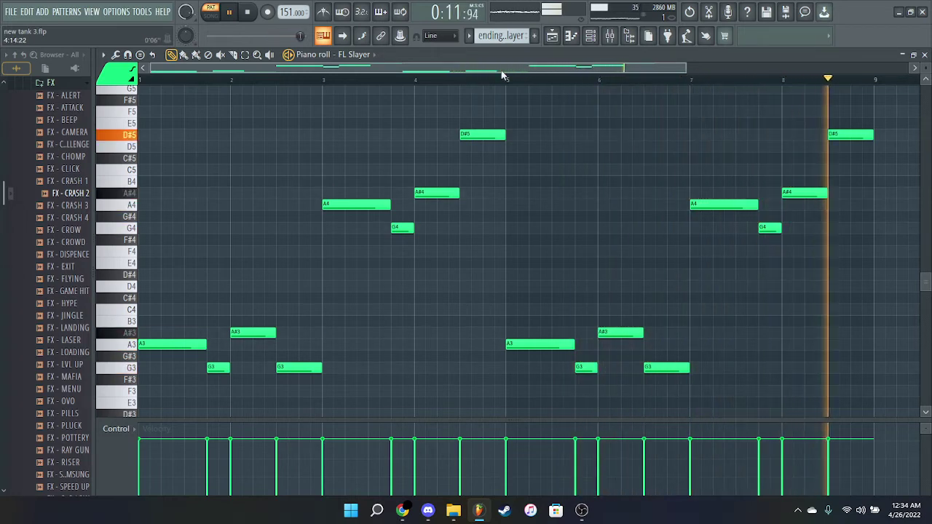
Step: Show the ending - Ample Metal Hellrazer #3 pattern in its channel's piano roll, play it and stop
left_click(469, 37)
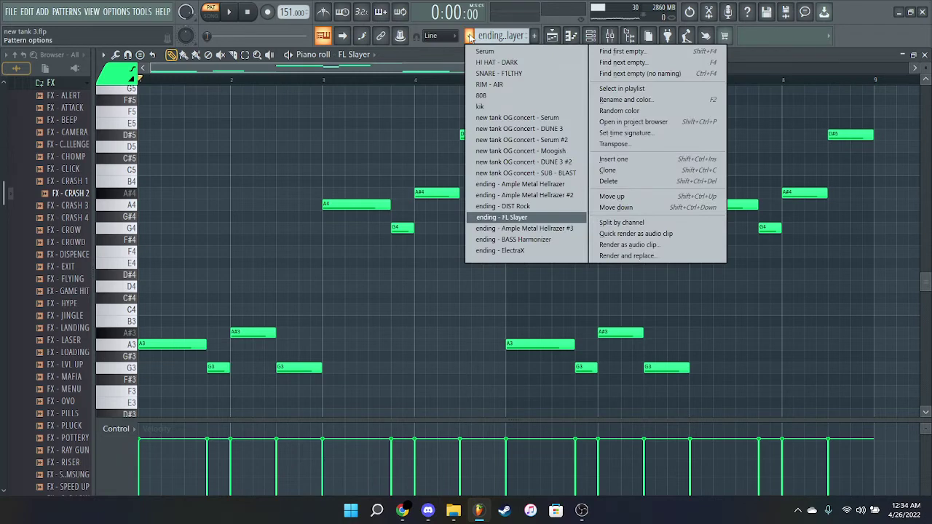
left_click(508, 228)
left_click(342, 55)
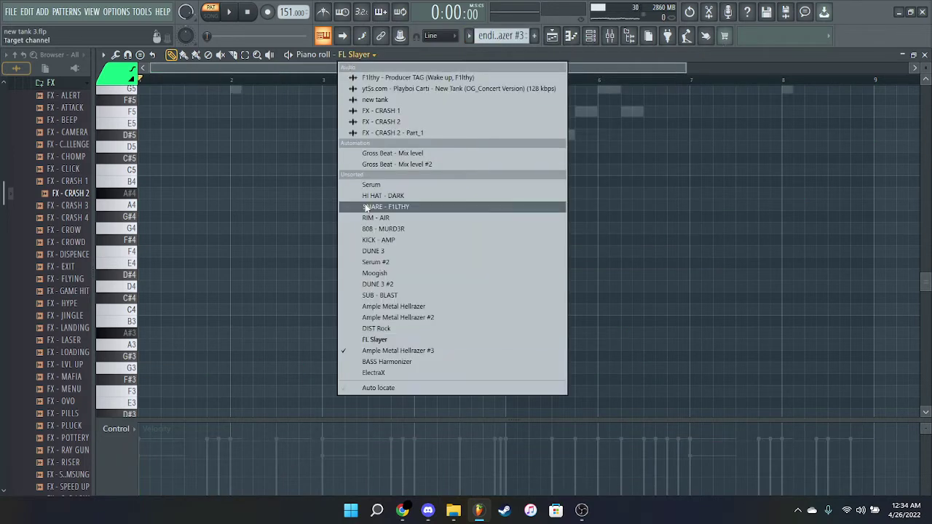
left_click(389, 339)
key("space")
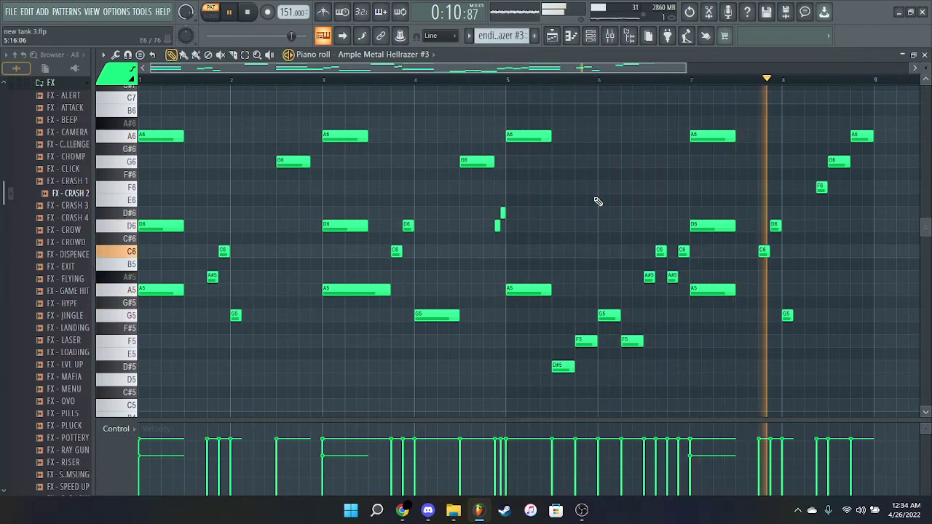
key("space")
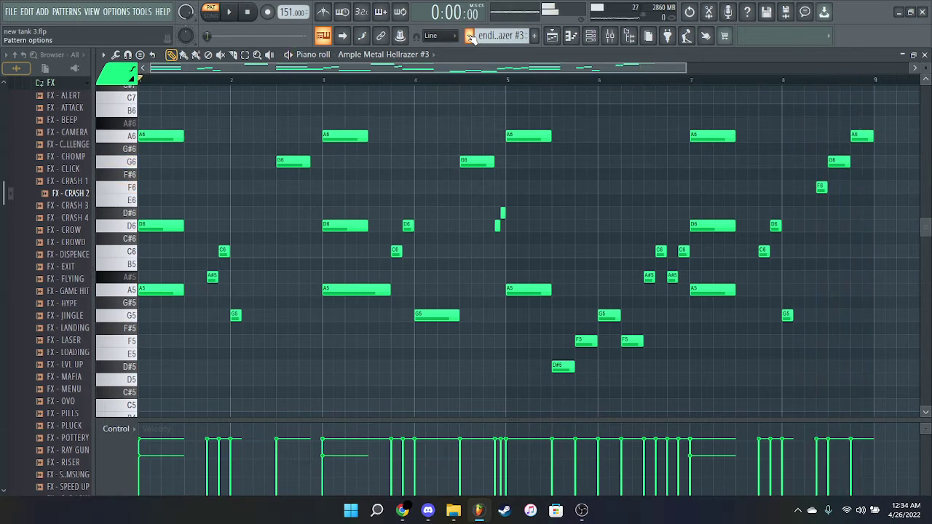
Step: Show the ending - BASS Harmonizer pattern in the BASS Harmonizer channel's piano roll and play it
left_click(468, 36)
left_click(501, 239)
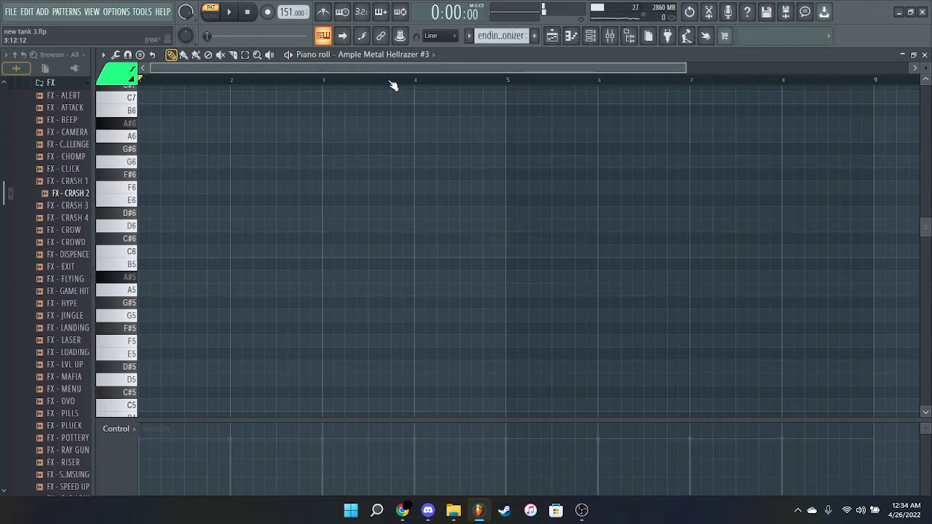
left_click(392, 56)
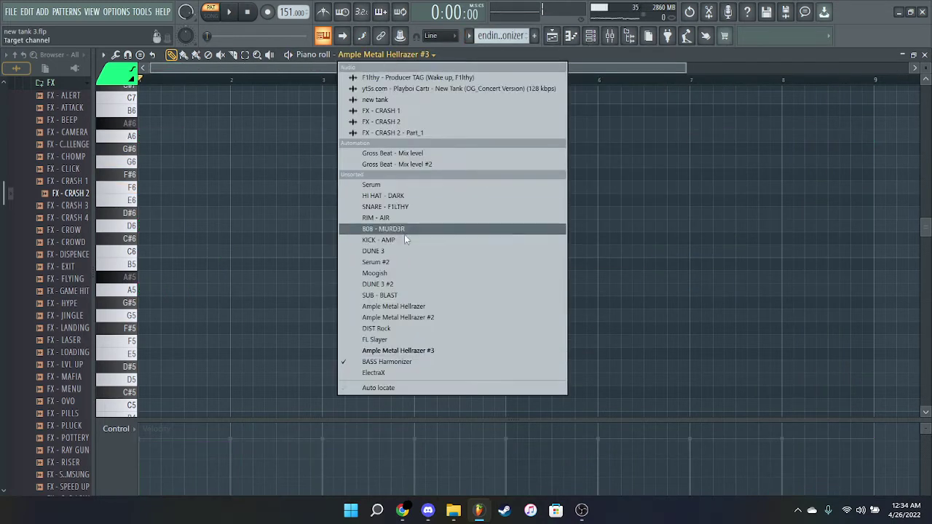
left_click(379, 362)
key("space")
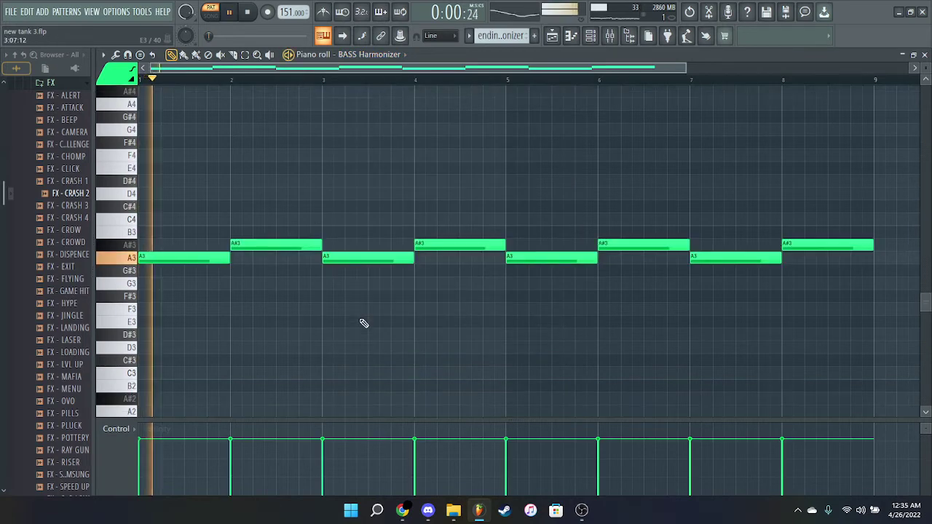
Step: Show the ending - ElectraX pattern in the ElectraX channel's piano roll, play it and stop
left_click(469, 36)
left_click(501, 250)
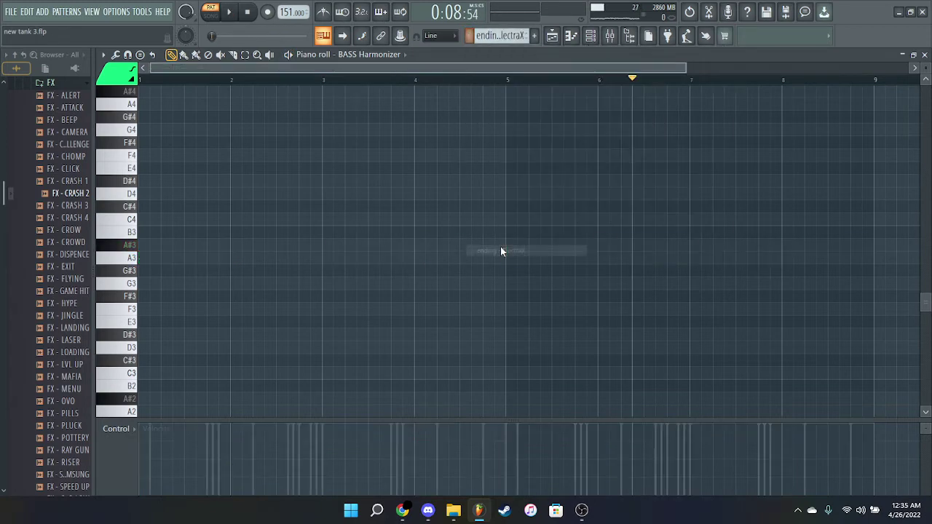
left_click(375, 56)
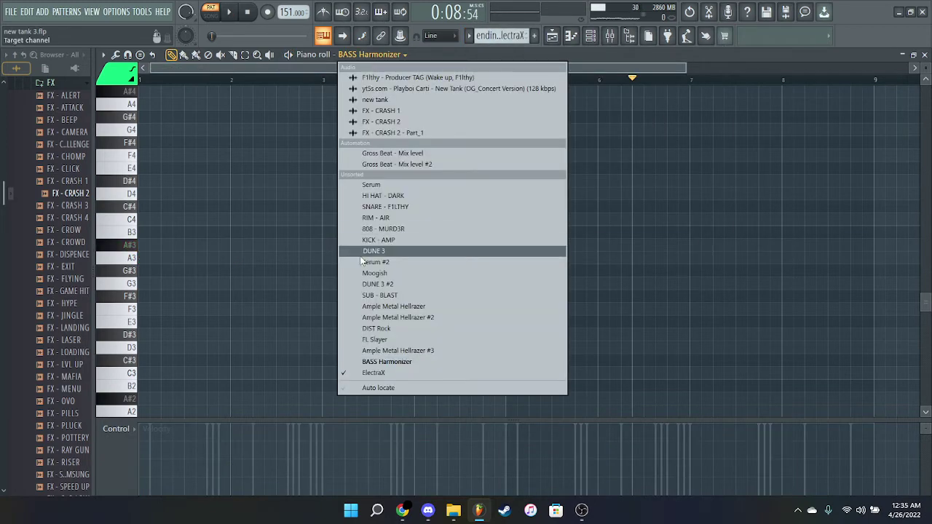
left_click(370, 373)
key("space")
left_click(289, 55)
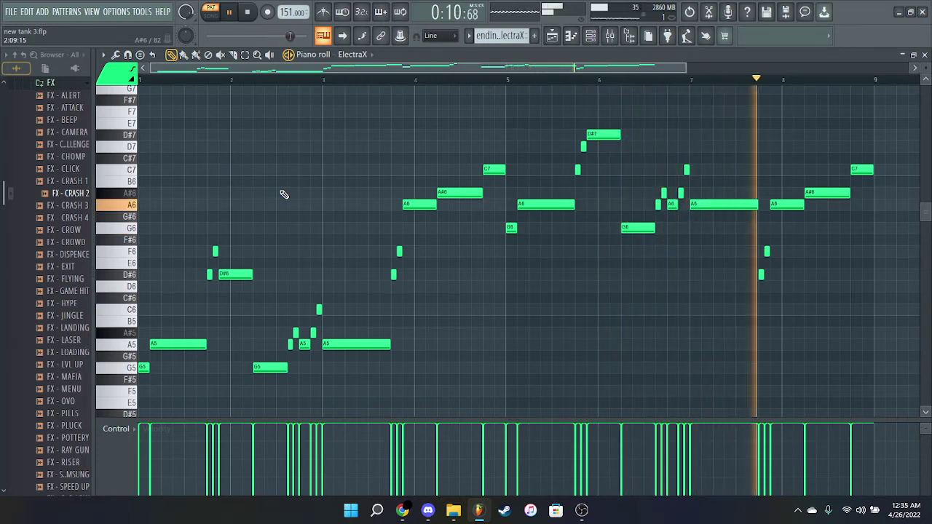
key("space")
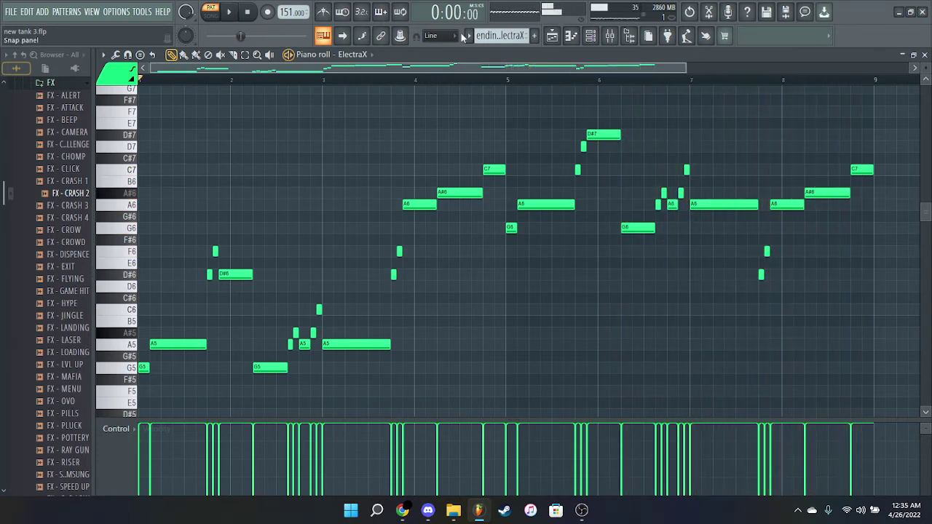
Step: Open the playlist and play the arrangement in song mode with all tracks in view
left_click(569, 41)
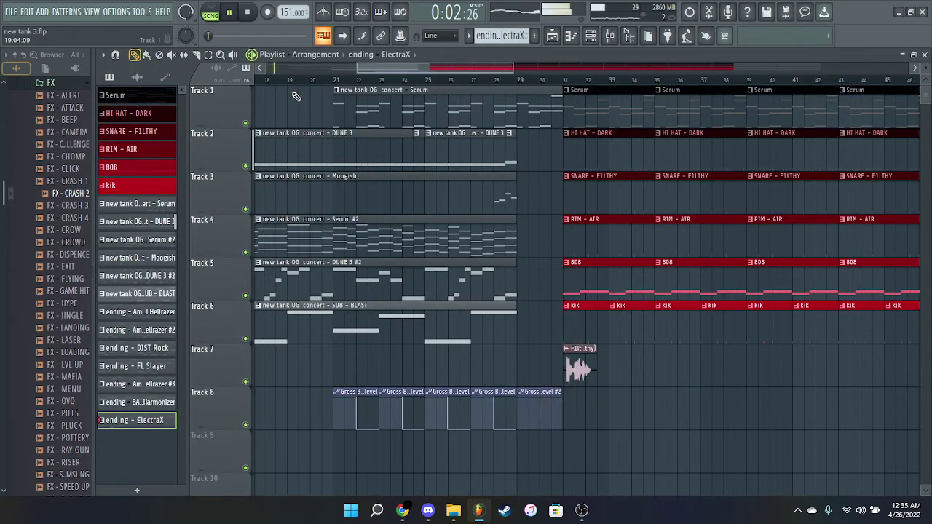
scroll(296, 96, "down", 3)
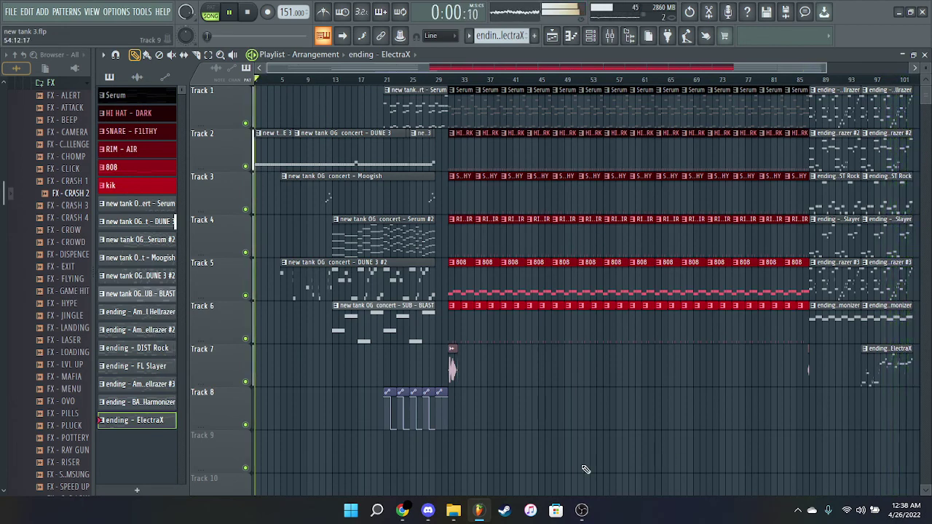
Step: Switch to OBS and bring up its recording controls
mouse_move(582, 508)
left_click(568, 416)
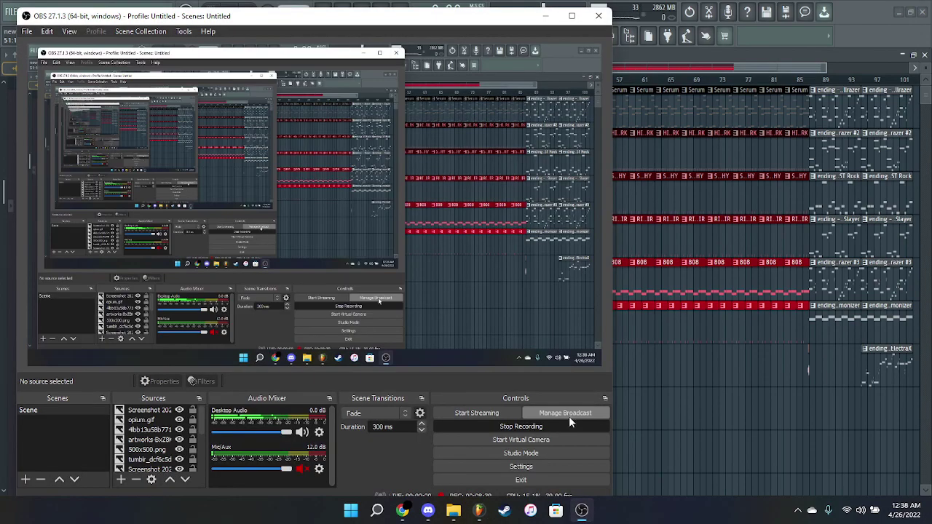